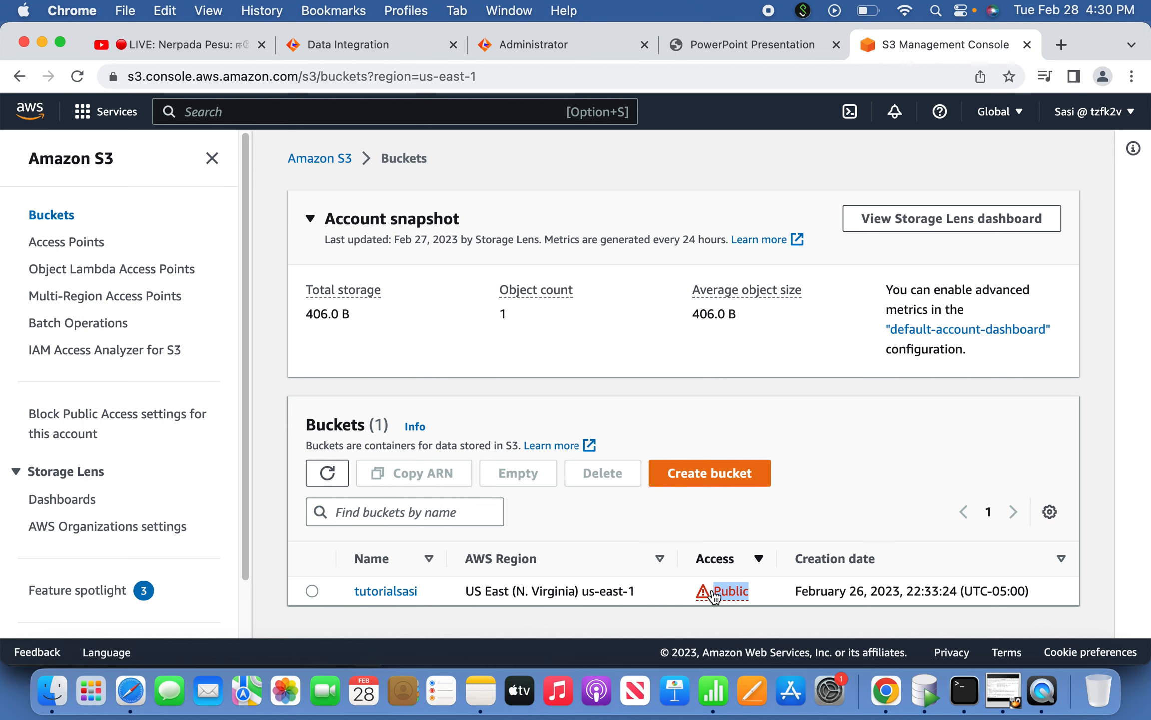
Open the tutorialsasi bucket and view the objects stored in it.
click(397, 593)
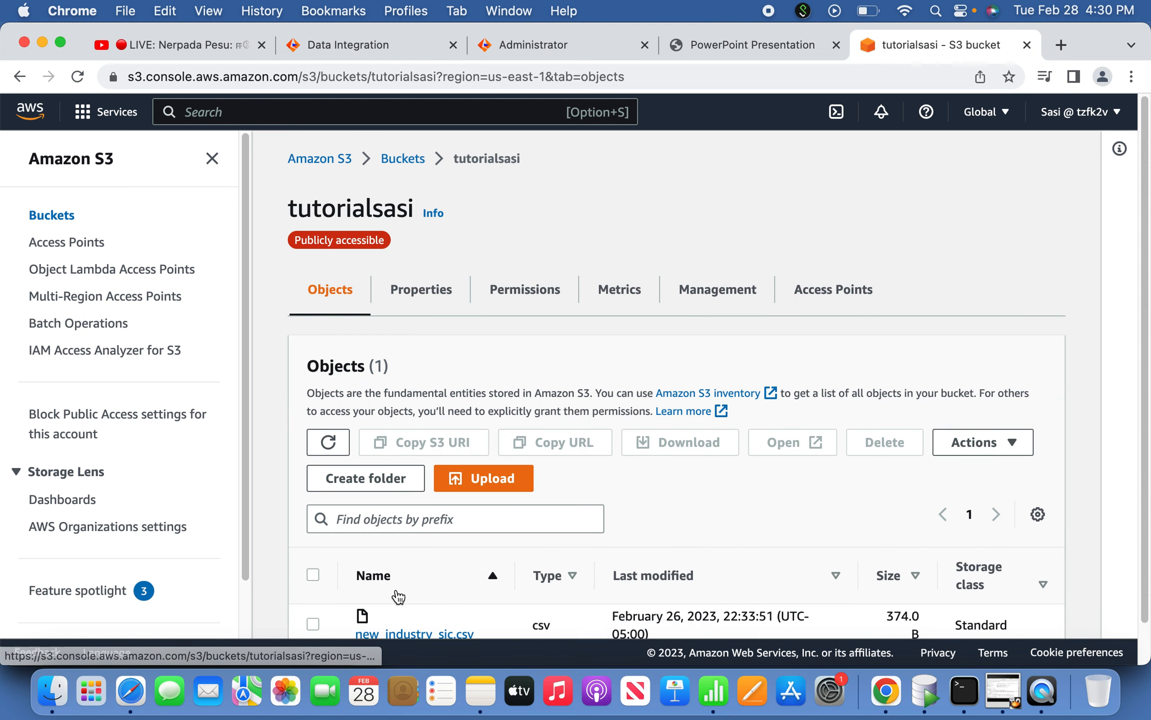
scroll(716, 518, down, 2)
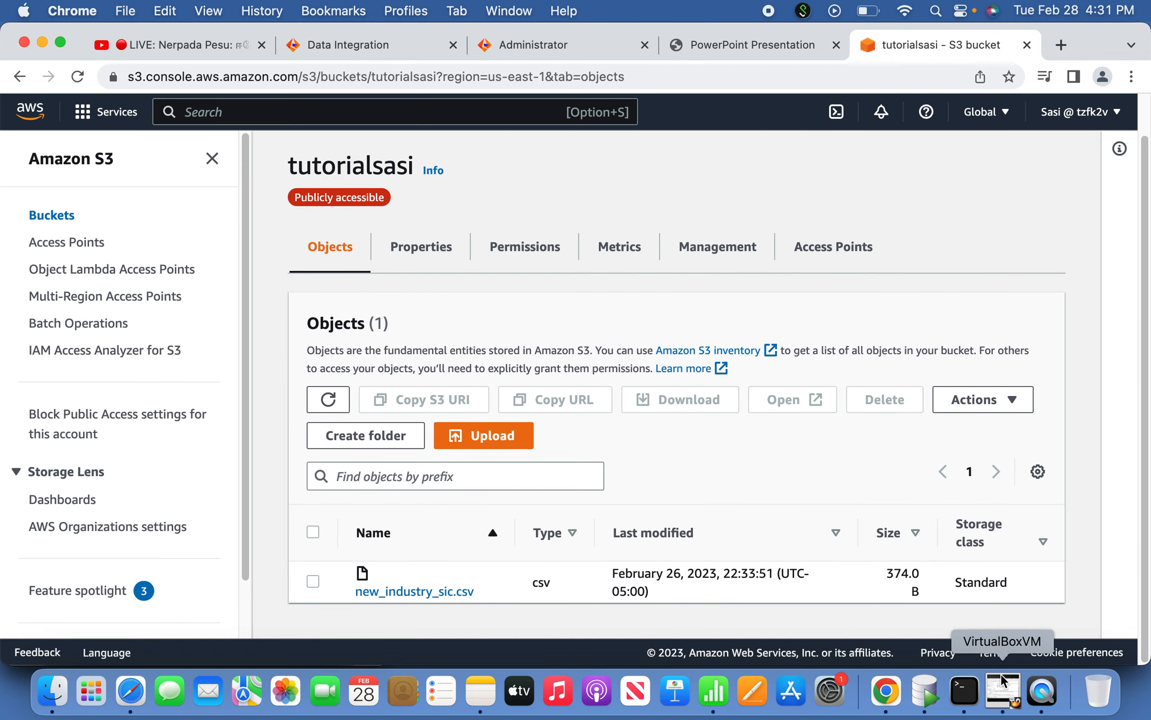
Switch to the terminal, print new_industry_sic.csv with the cat command, and examine its header and data rows.
click(966, 695)
key(Up)
key(Return)
drag(278, 563, 385, 565)
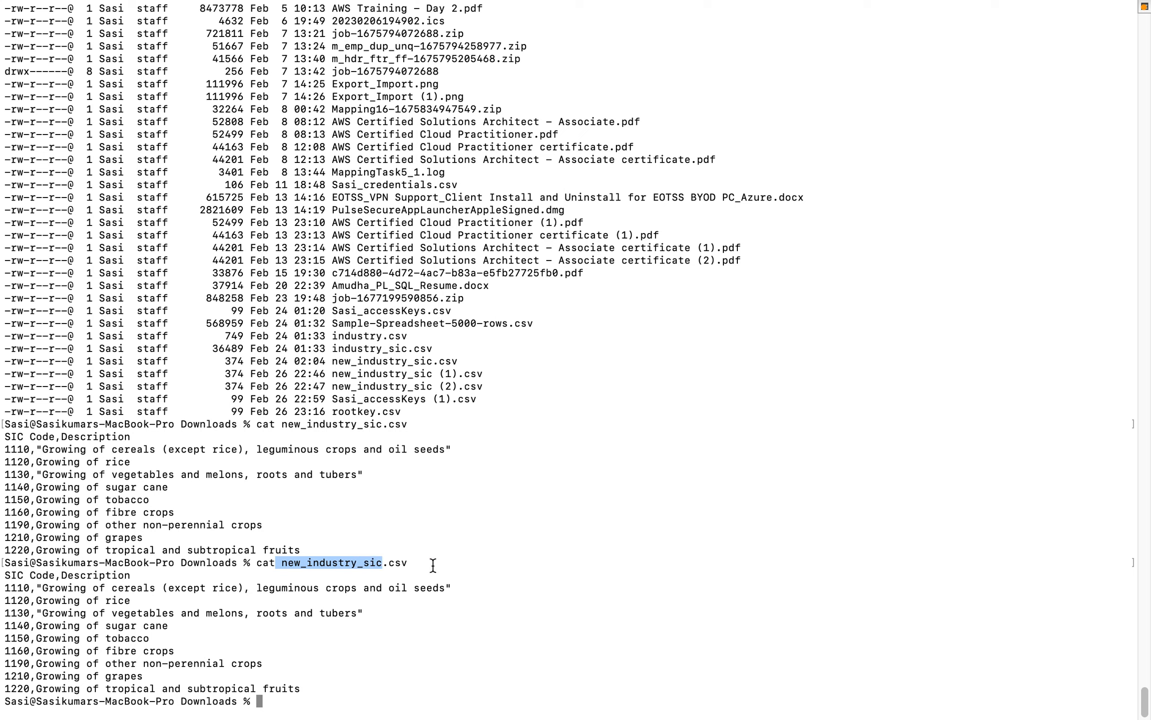
click(79, 586)
drag(4, 580, 50, 580)
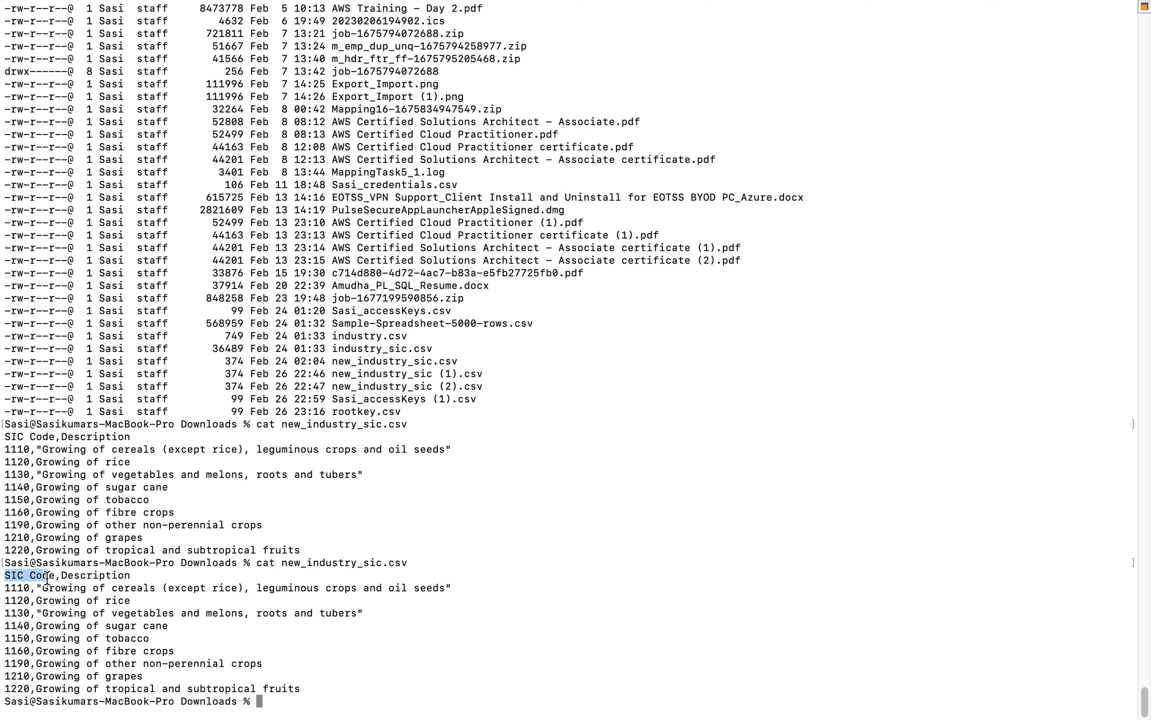
drag(144, 580, 355, 684)
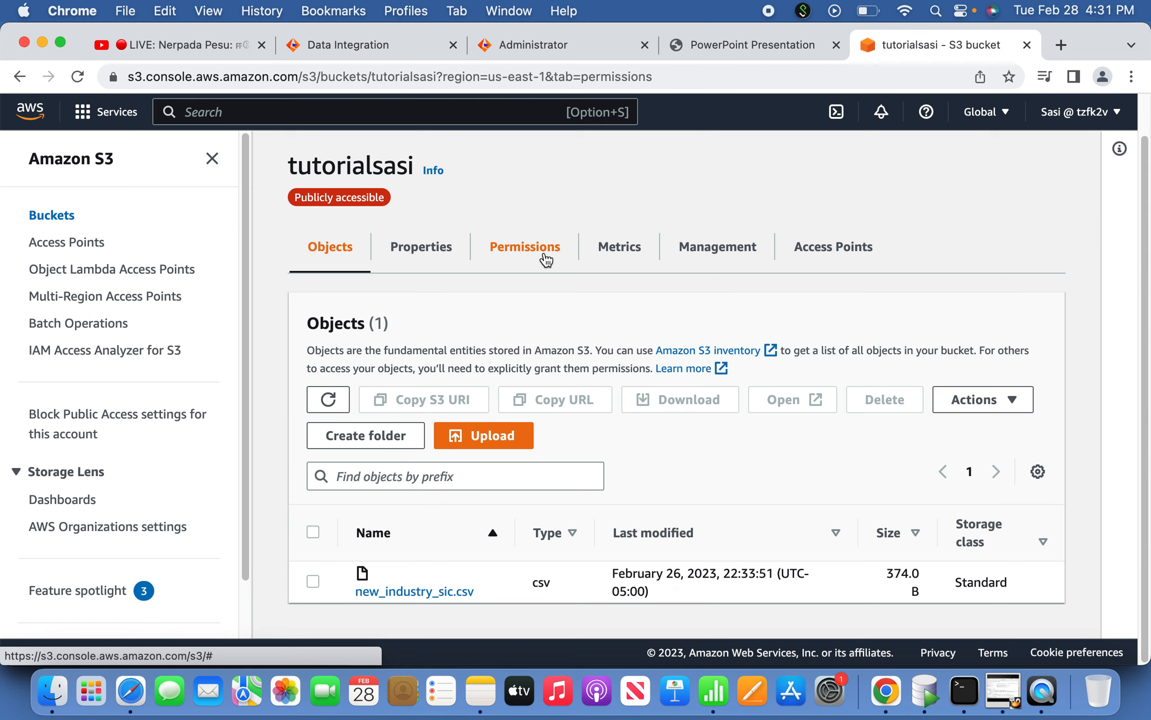
Open the permissions of the tutorialsasi bucket and examine the bucket policy's effect and allowed S3 actions.
click(545, 255)
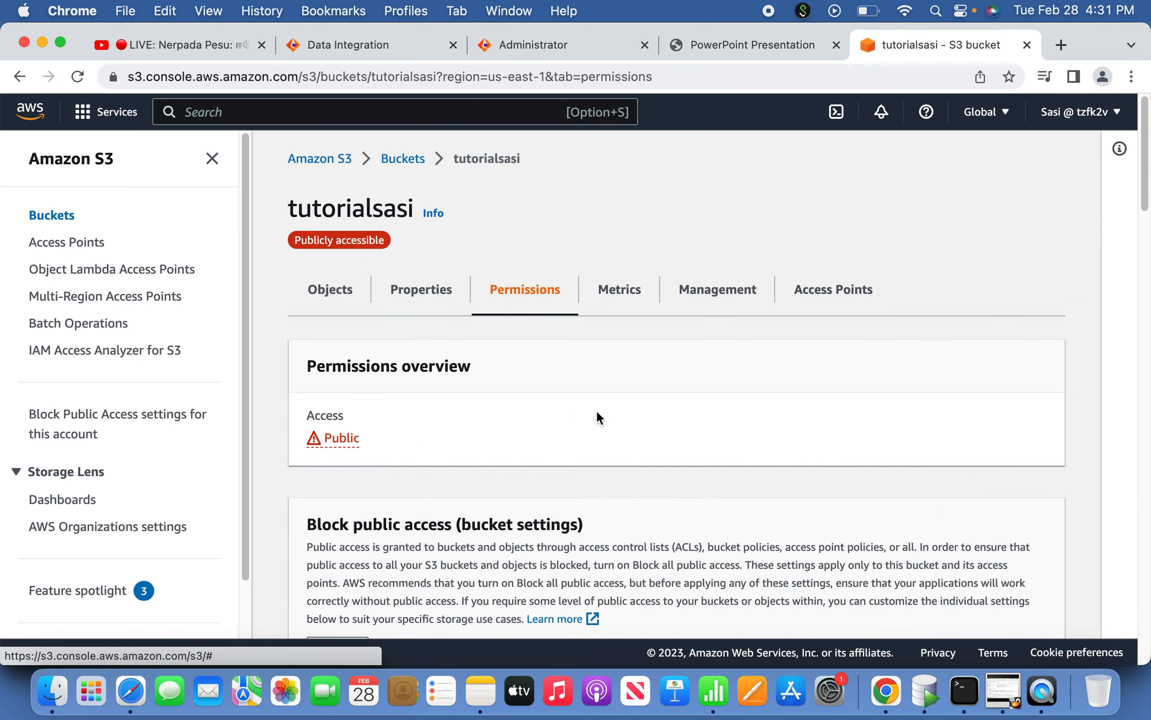
scroll(576, 407, down, 6)
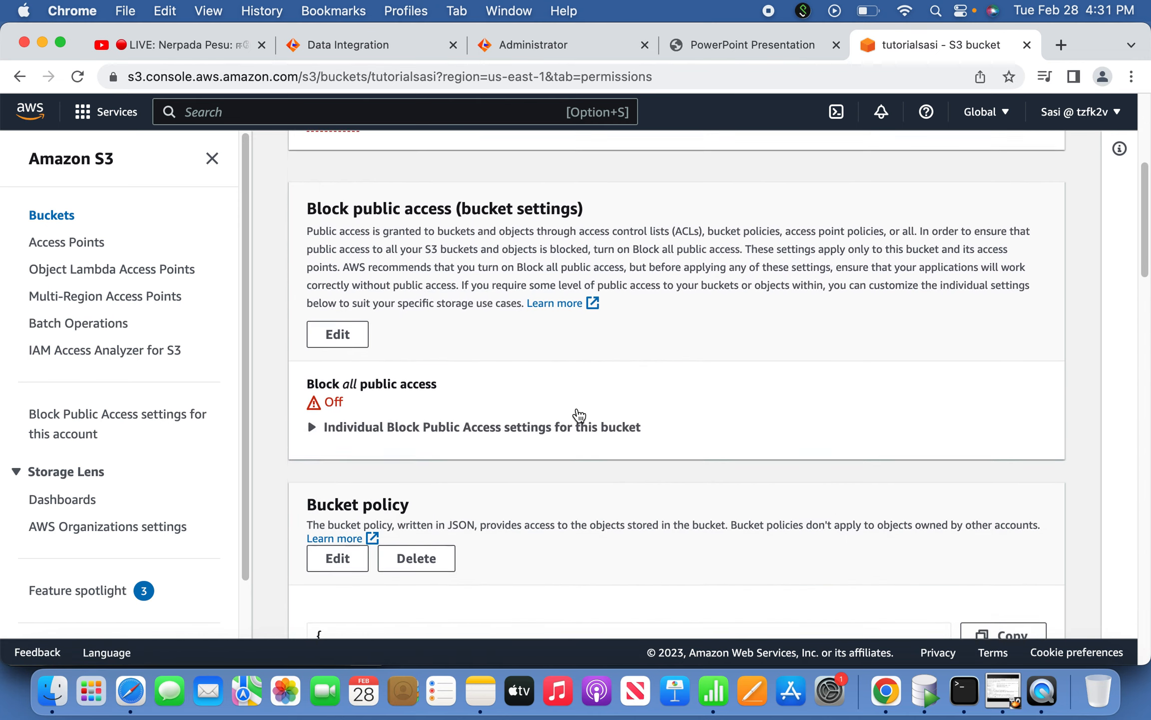
scroll(576, 406, down, 8)
scroll(576, 406, up, 2)
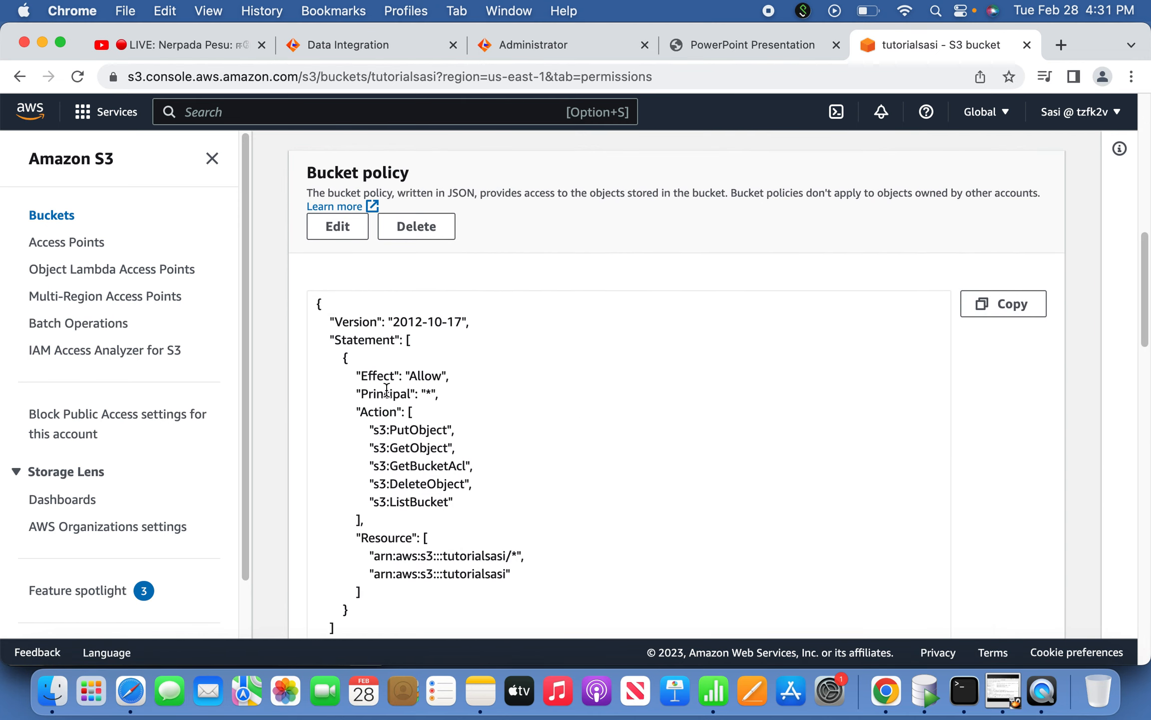
drag(349, 376, 463, 376)
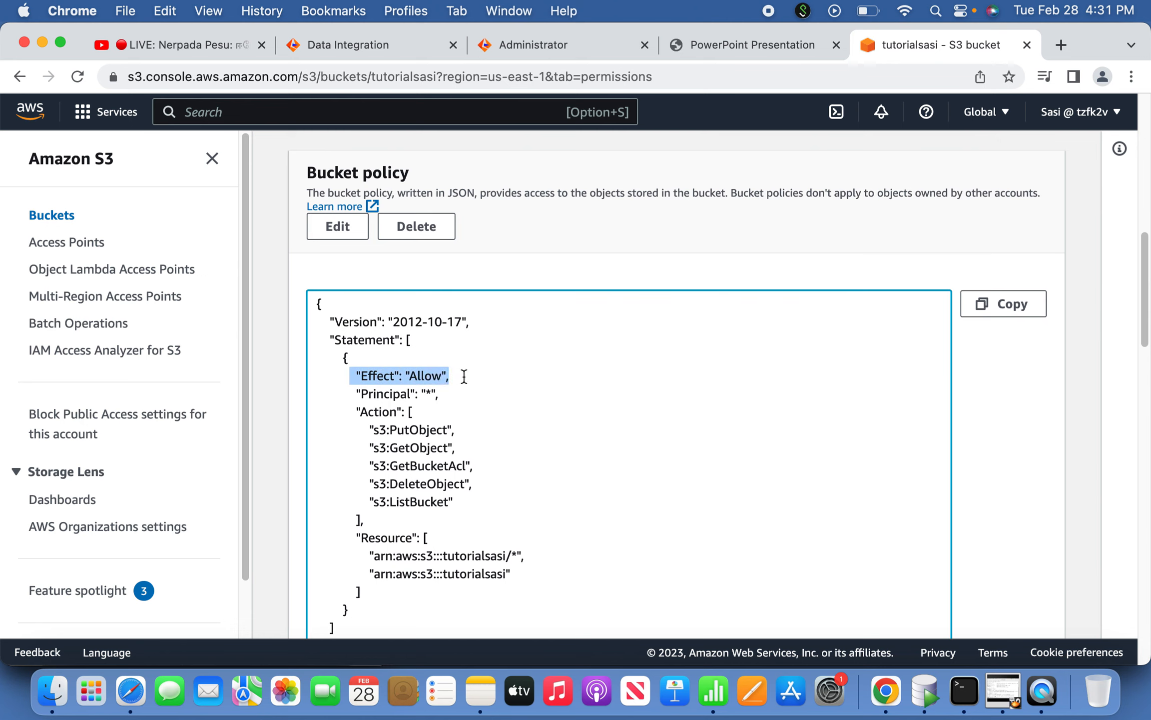
mouse_move(351, 411)
mouse_down()
mouse_move(472, 449)
mouse_move(411, 447)
mouse_move(351, 422)
mouse_up()
click(505, 446)
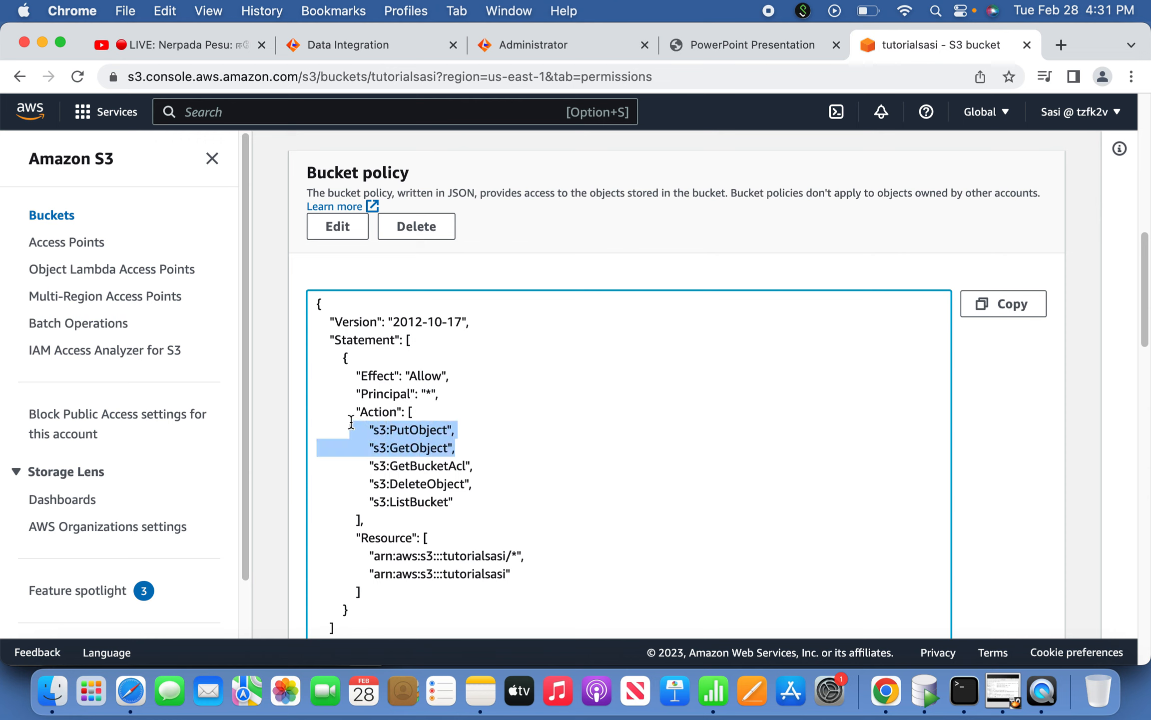
drag(520, 472, 362, 466)
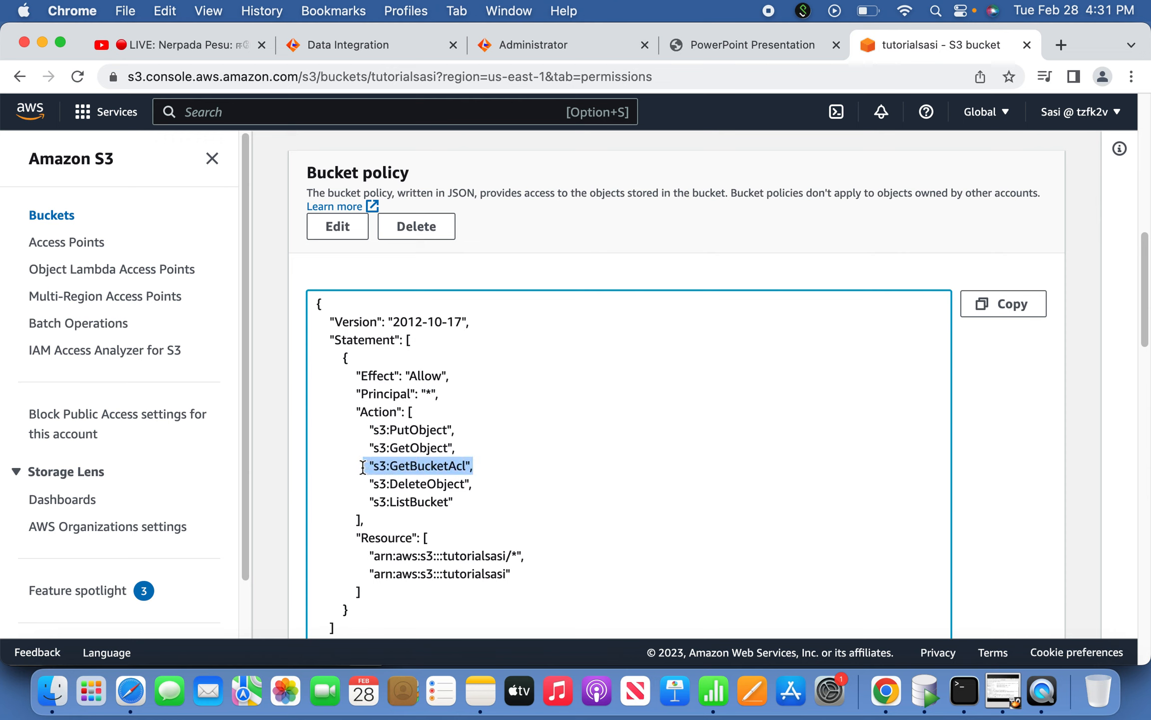
drag(507, 487, 353, 481)
drag(495, 507, 339, 425)
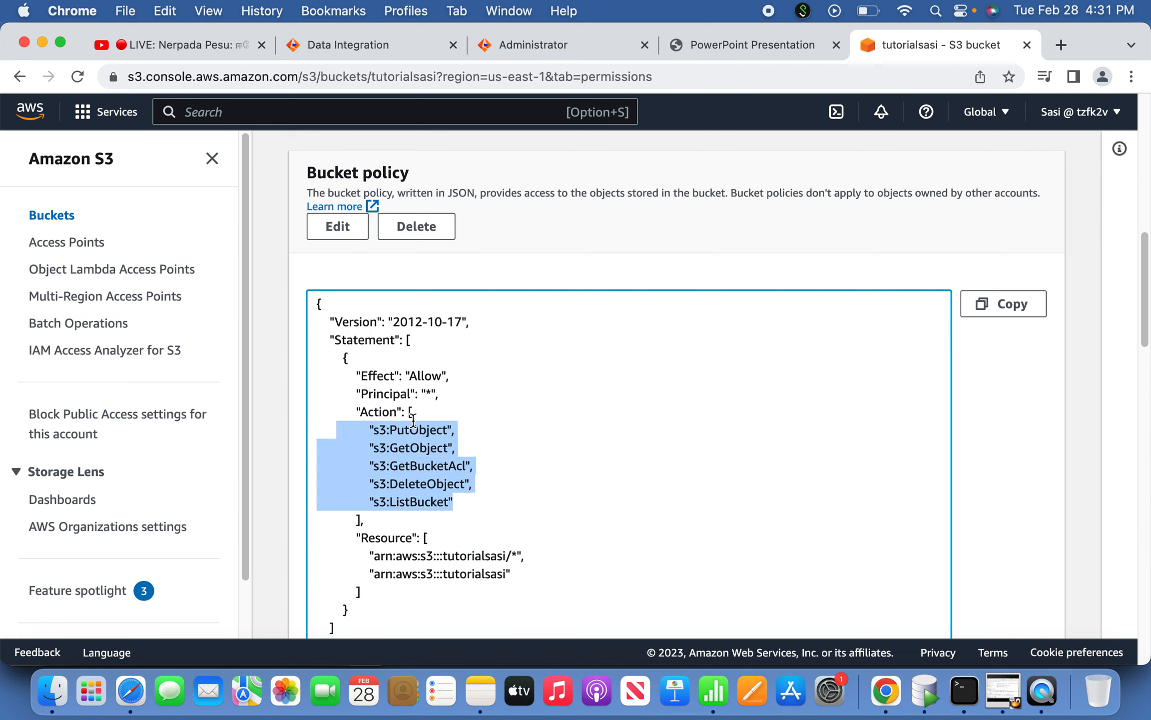
click(547, 449)
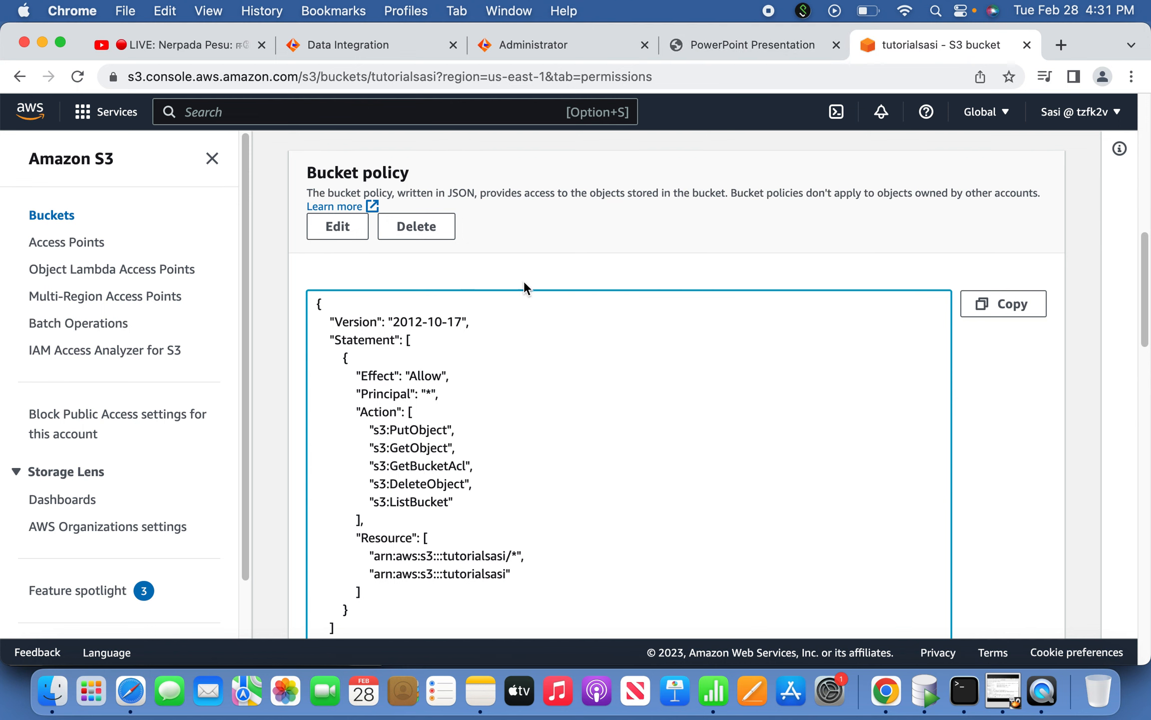
Switch to the Informatica slide deck on S3 bucket connectivity and select its web address.
click(742, 49)
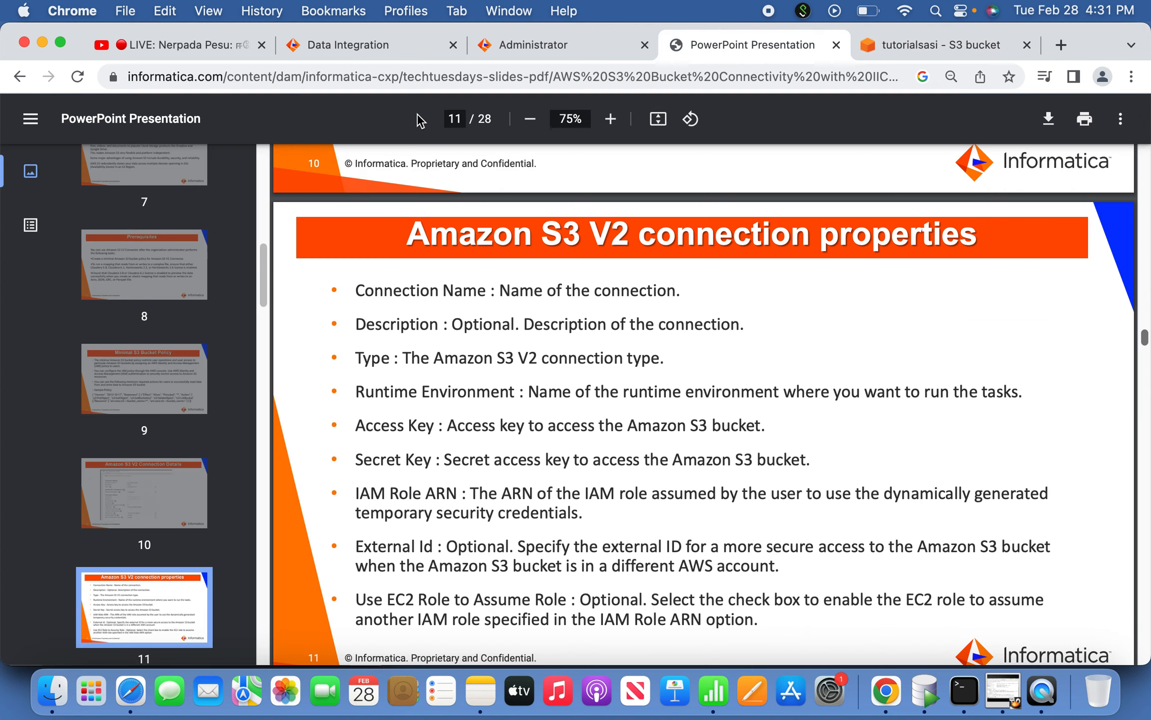
click(334, 80)
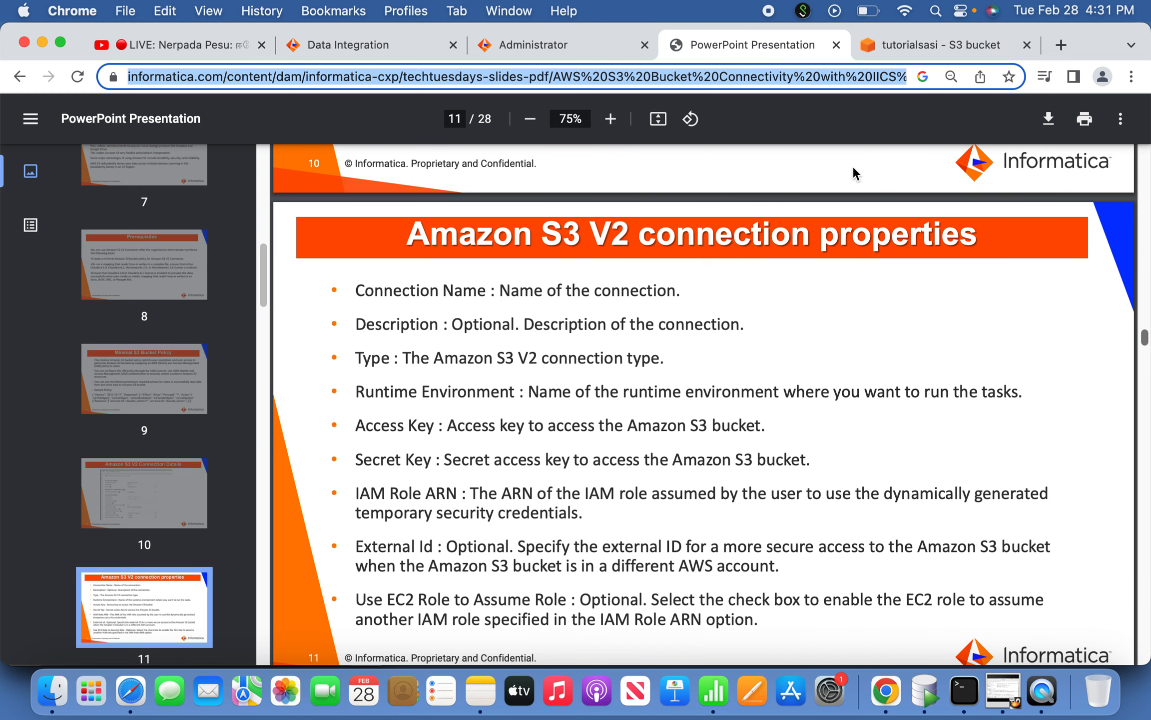
Return to the tutorialsasi bucket and examine the end of its policy and the Object Ownership and access control list sections.
click(909, 42)
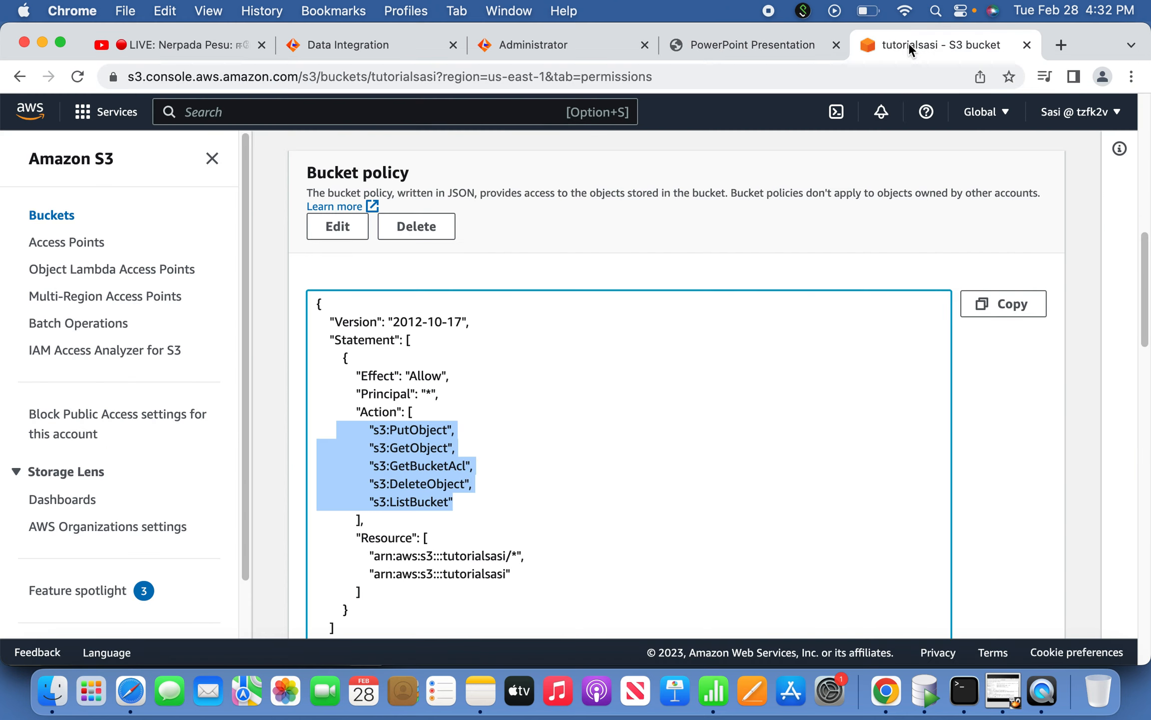
click(575, 387)
click(1013, 411)
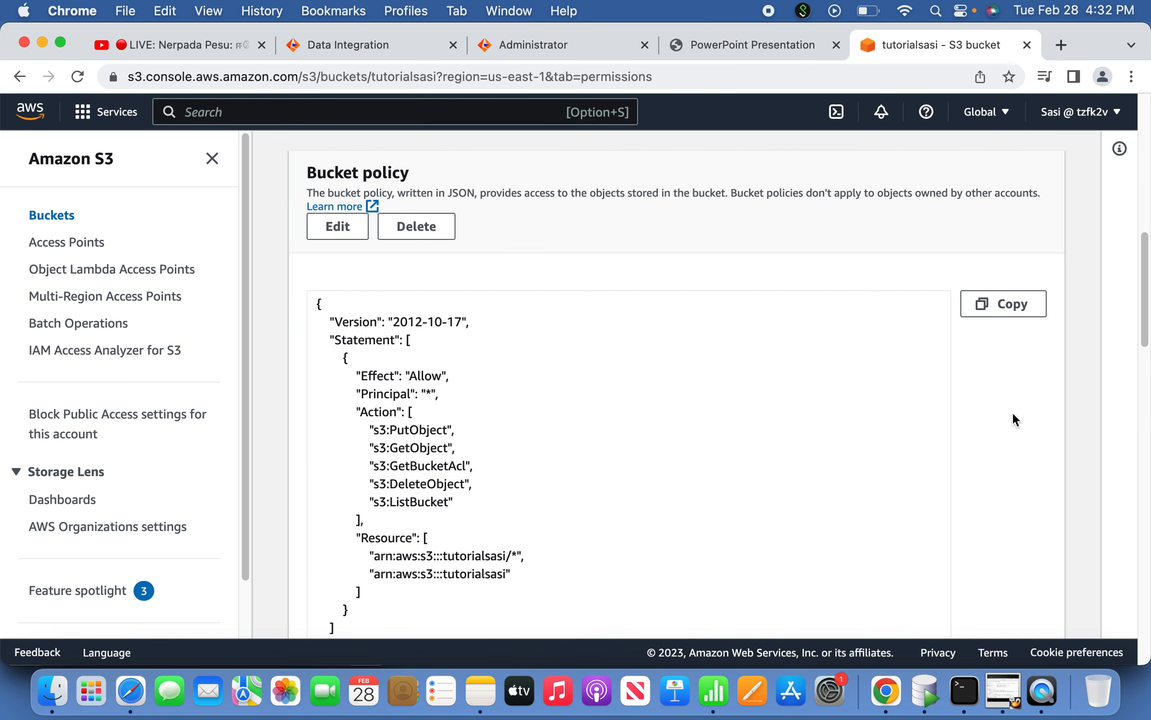
scroll(1013, 412, down, 1)
scroll(1013, 414, down, 6)
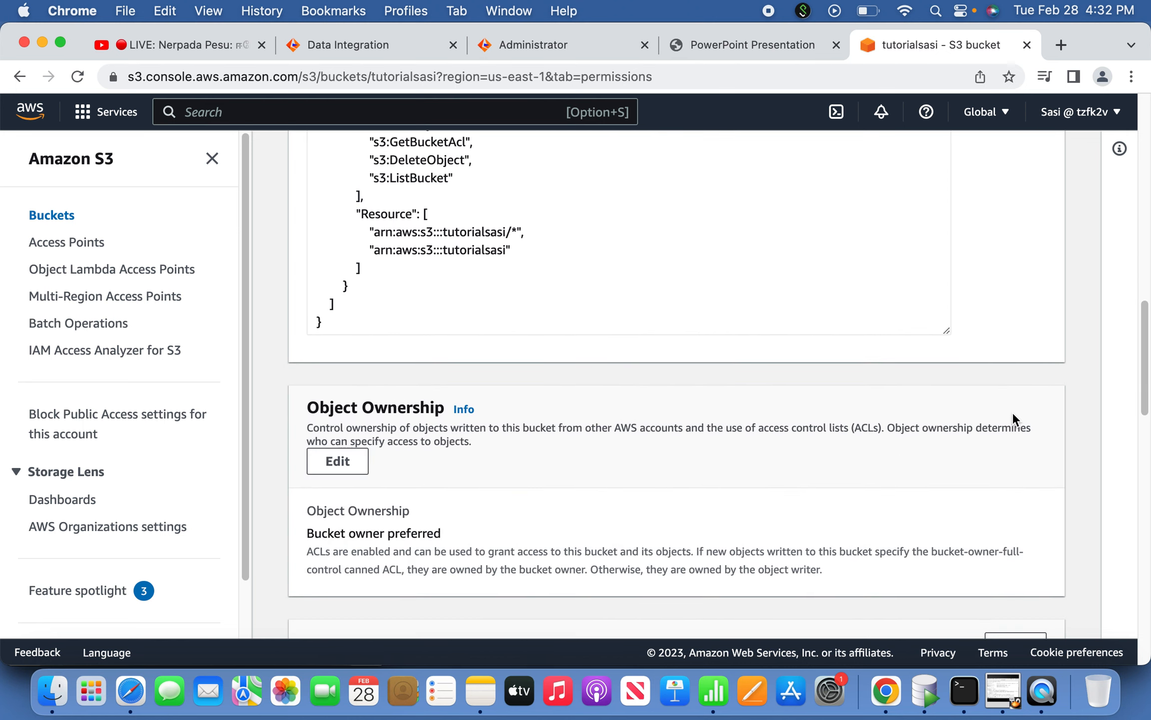
scroll(1013, 414, down, 4)
scroll(1013, 413, up, 4)
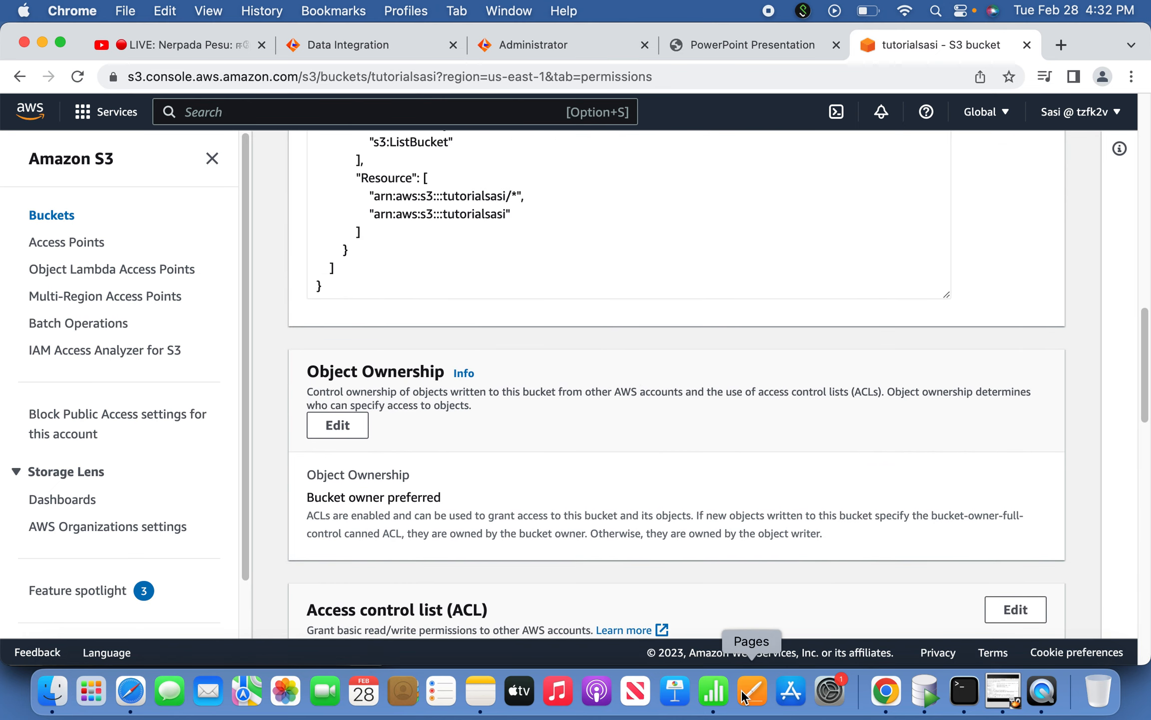
Switch to Informatica Administrator, open the Amazon S3 connection to view its details, and close it again.
click(550, 48)
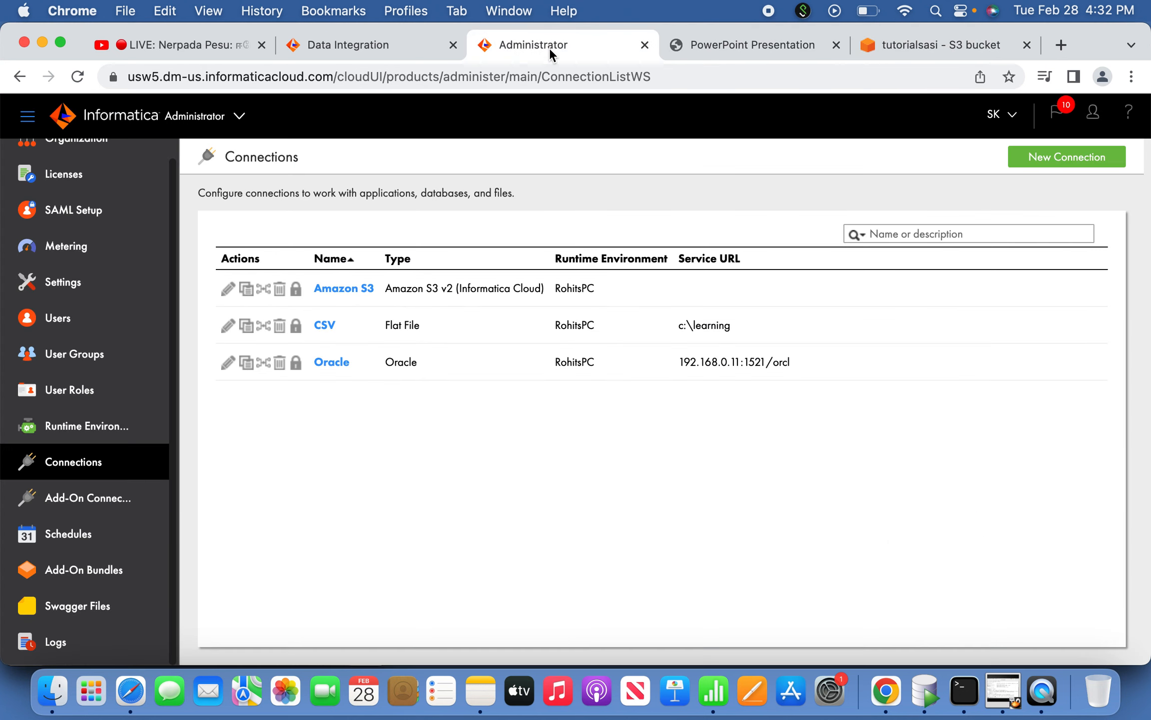
click(348, 291)
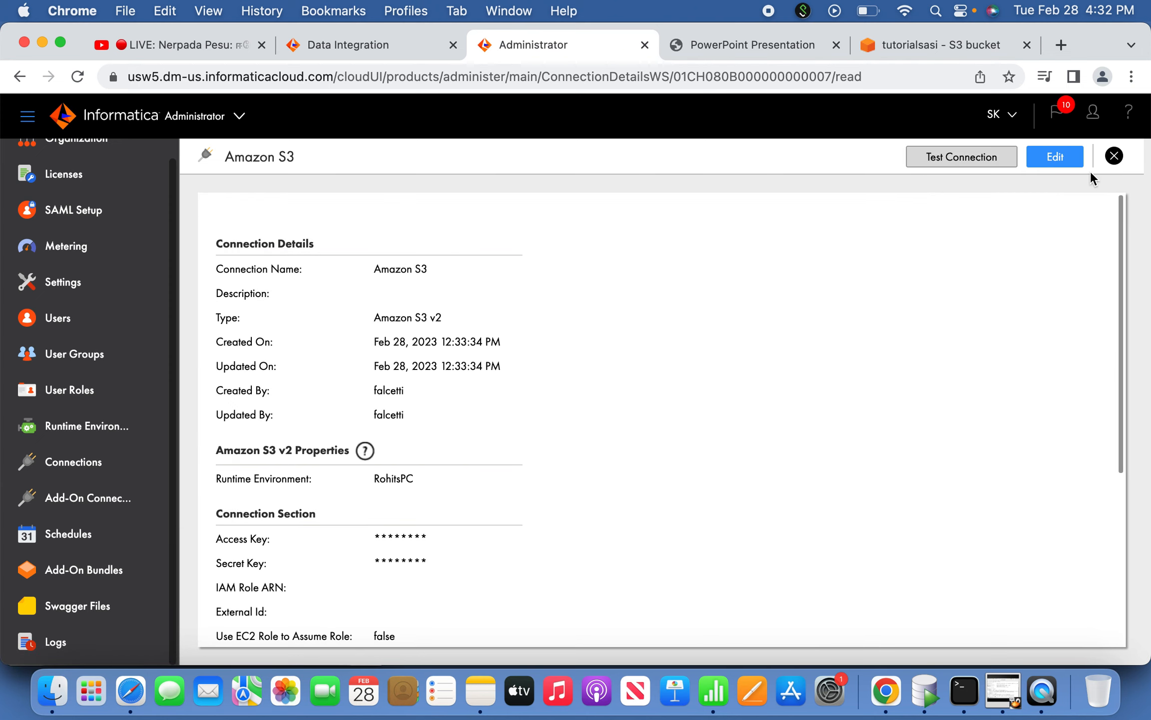
click(1114, 156)
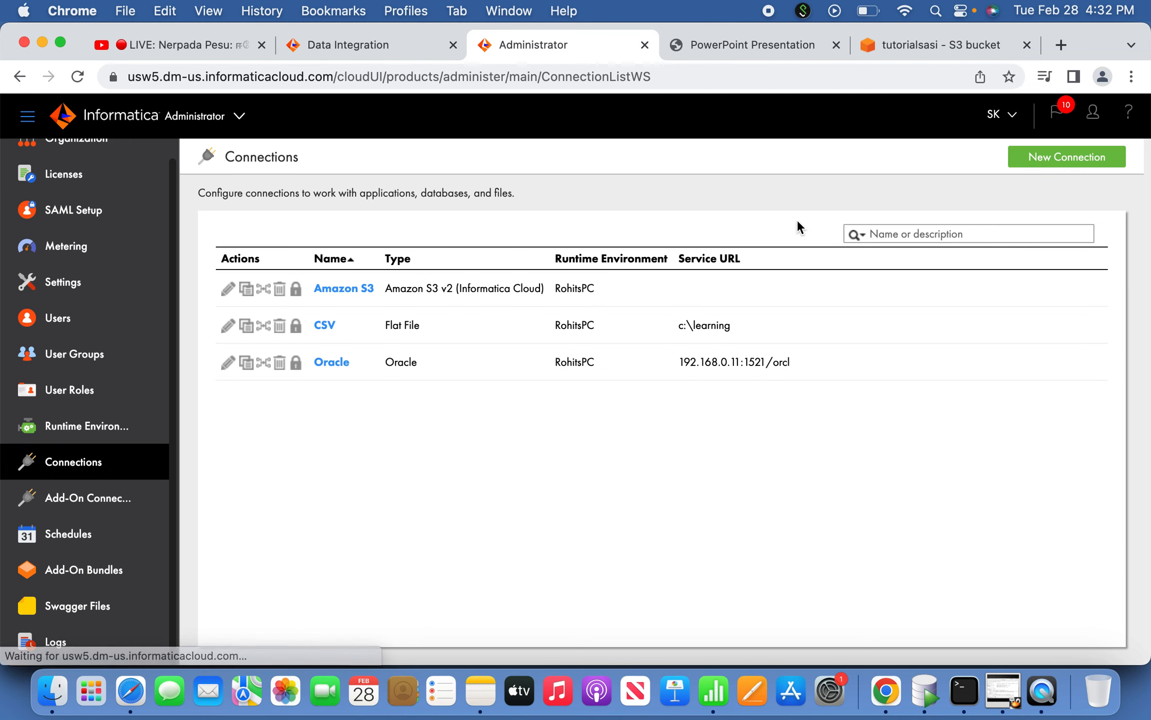
Start a new connection to view the available connection types, and discard it without saving.
click(1061, 159)
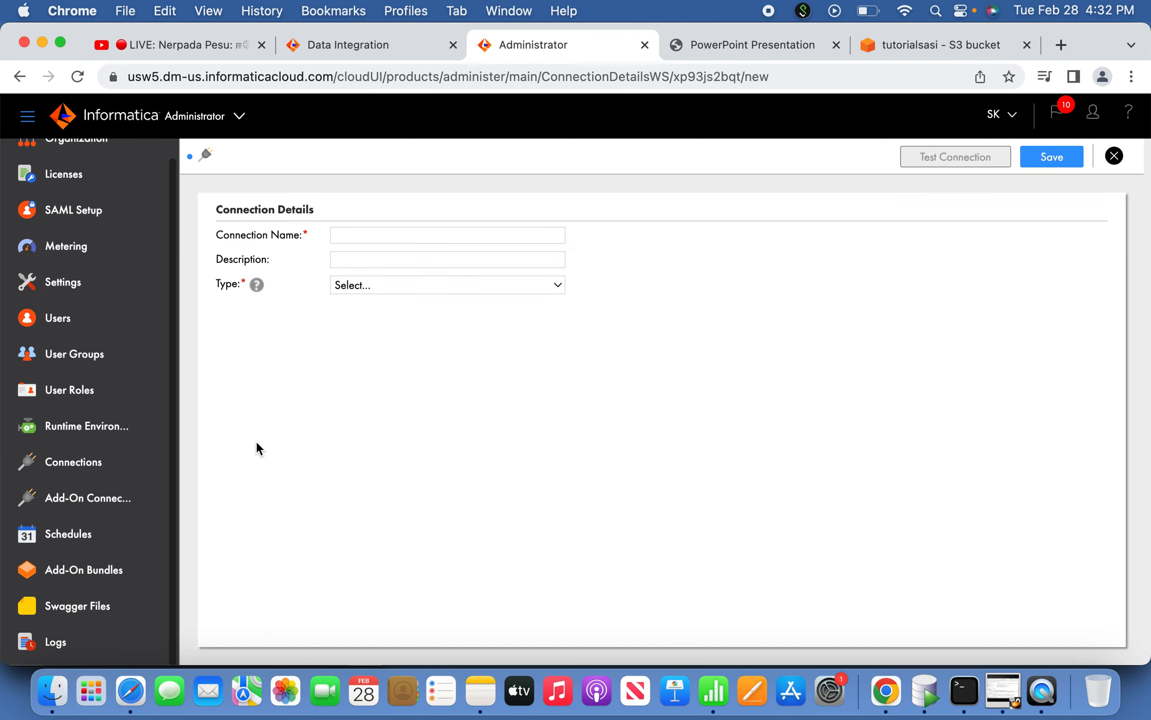
click(453, 284)
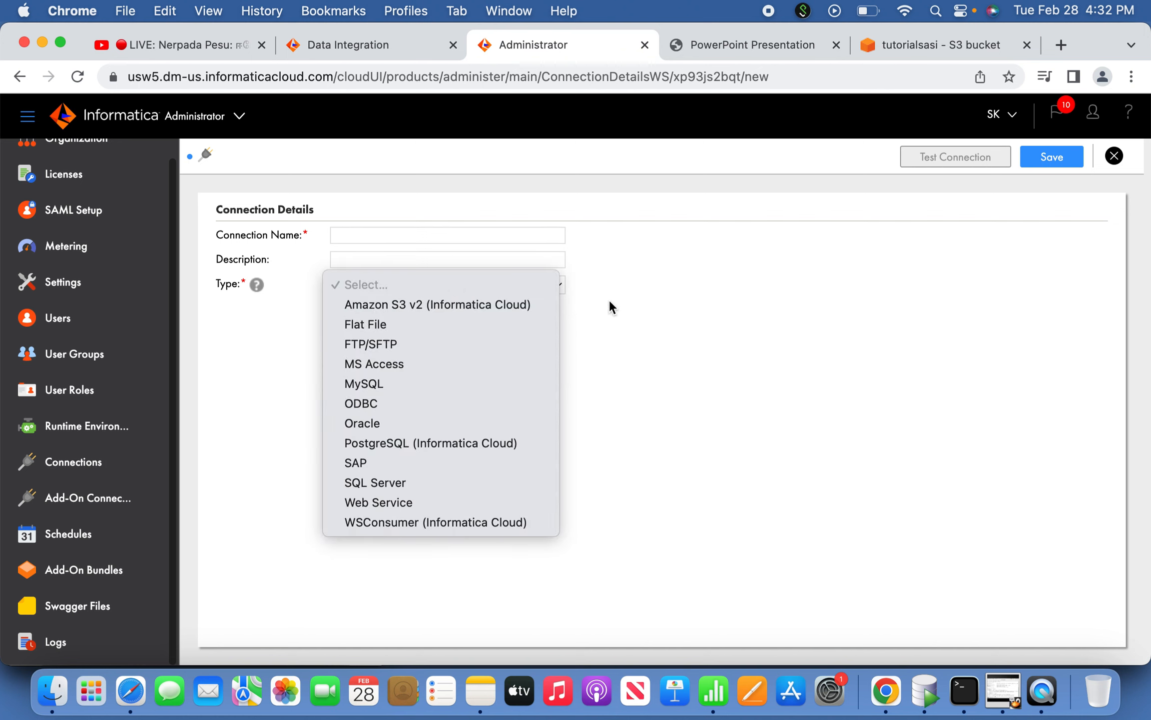
click(1111, 162)
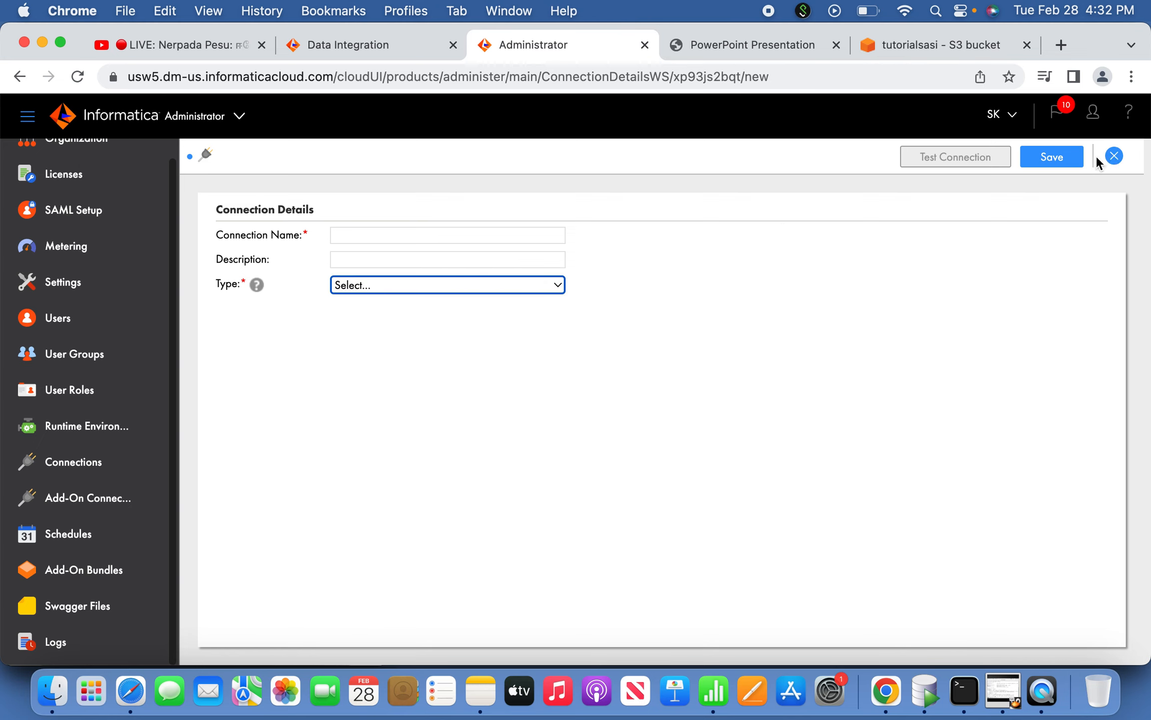
click(1116, 157)
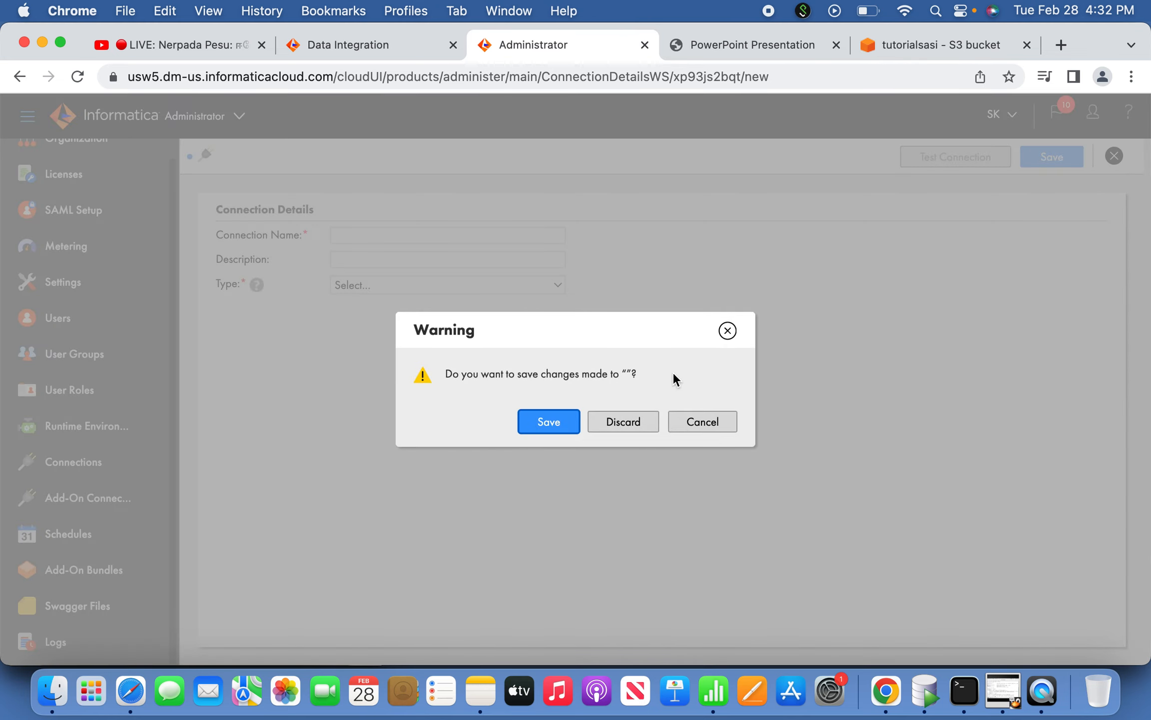
click(612, 428)
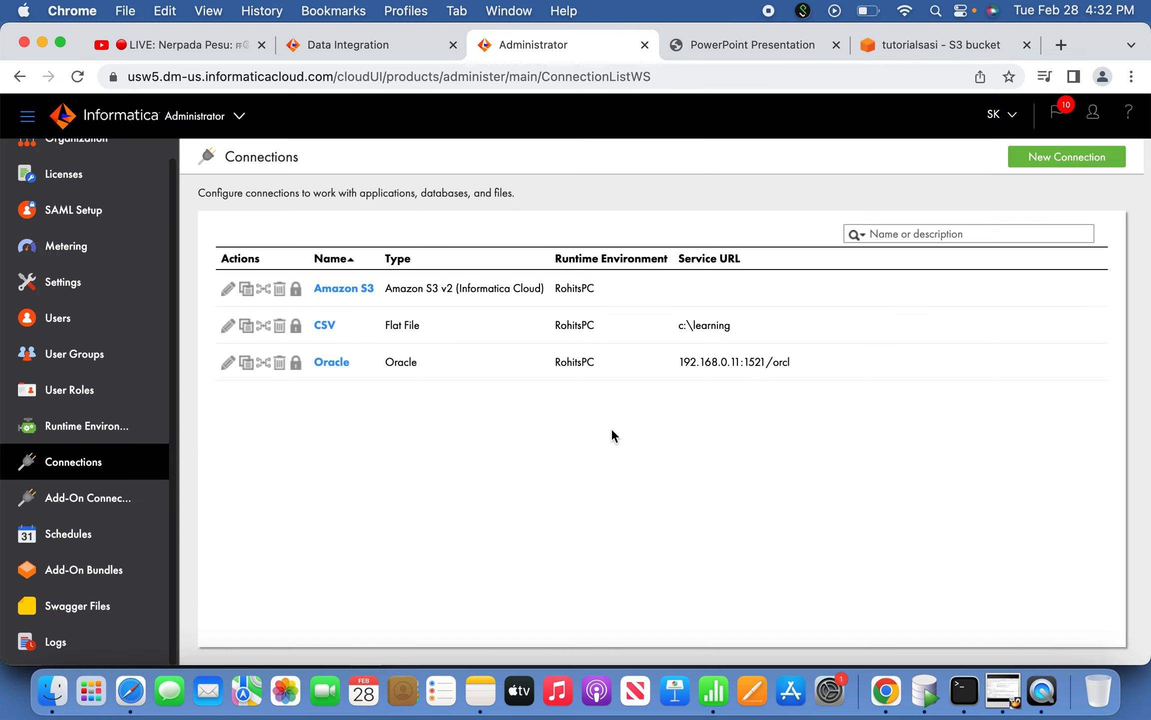
Reopen the Amazon S3 connection and examine its name, type, runtime environment, and access and secret key fields.
click(361, 288)
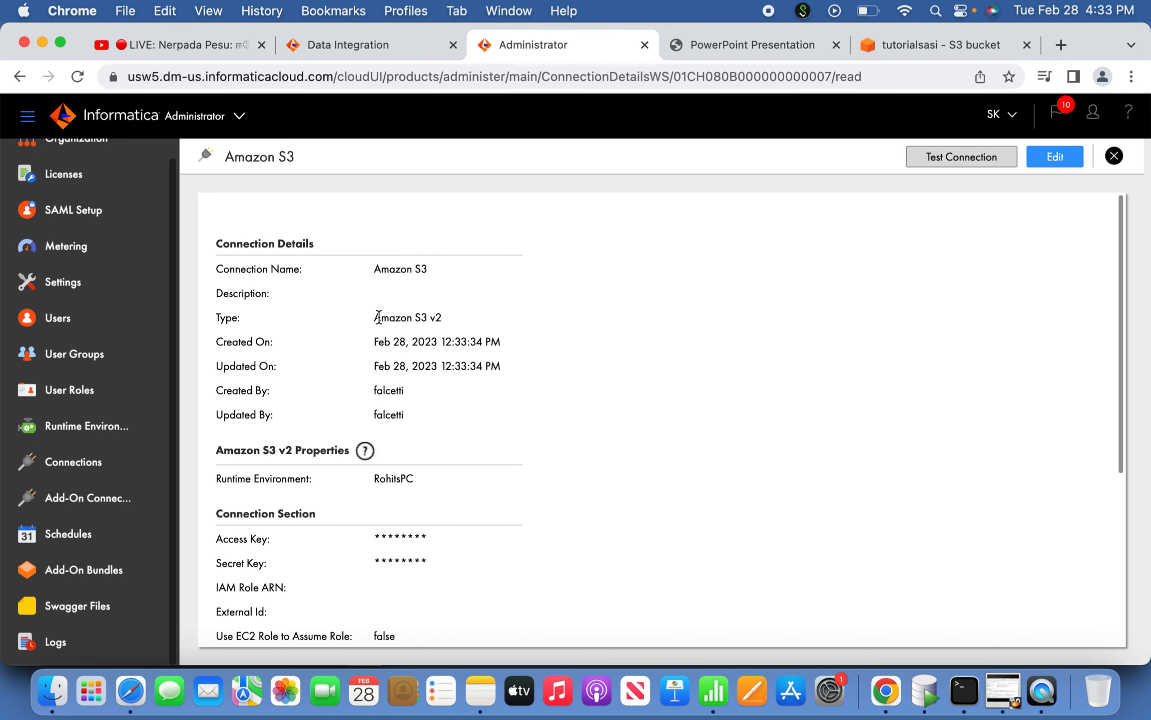
drag(378, 316, 455, 320)
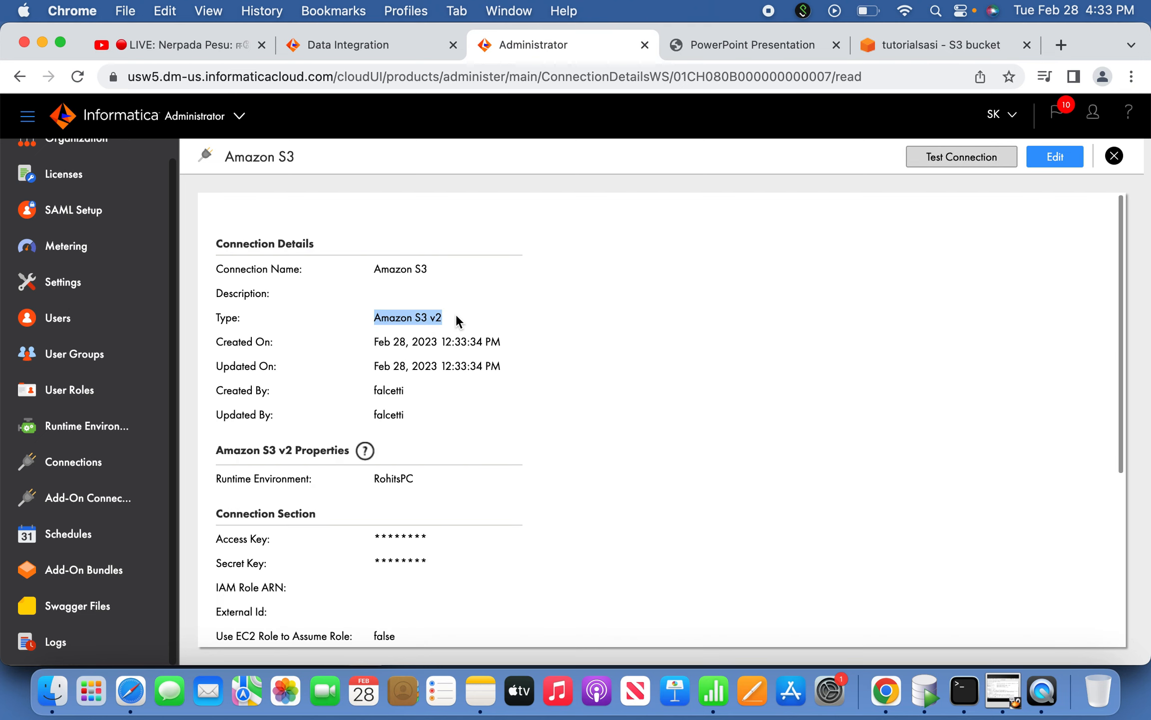
drag(374, 273, 452, 276)
click(598, 373)
scroll(598, 373, down, 5)
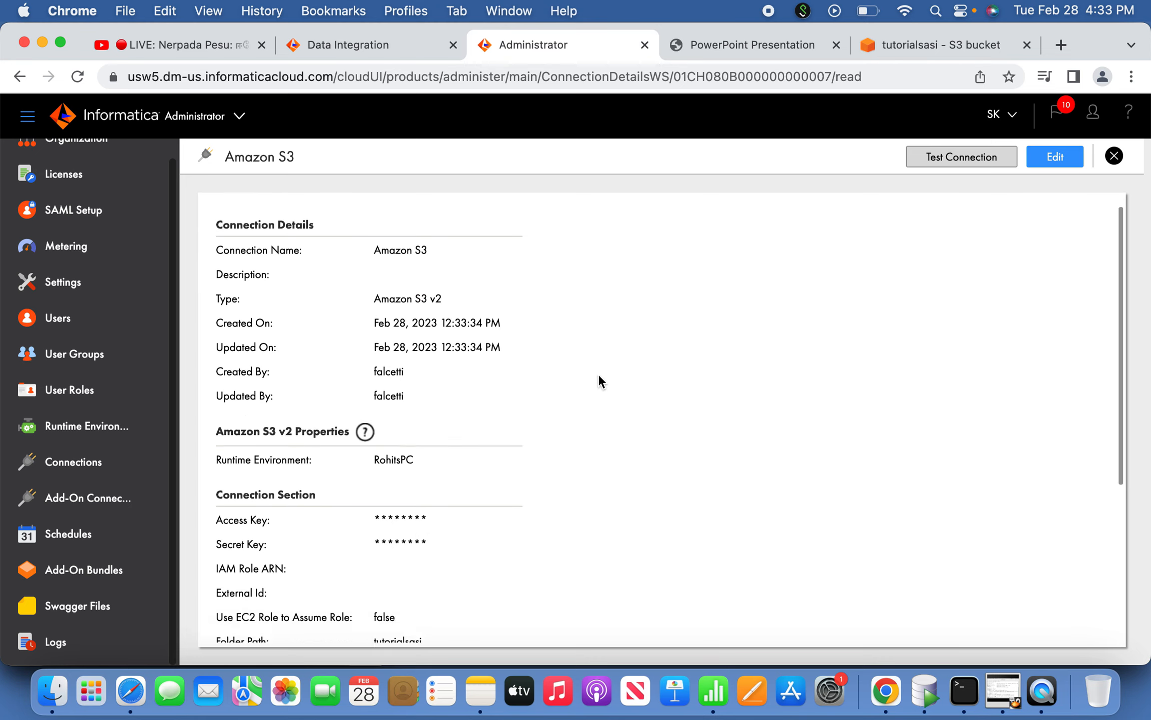
drag(410, 300, 365, 298)
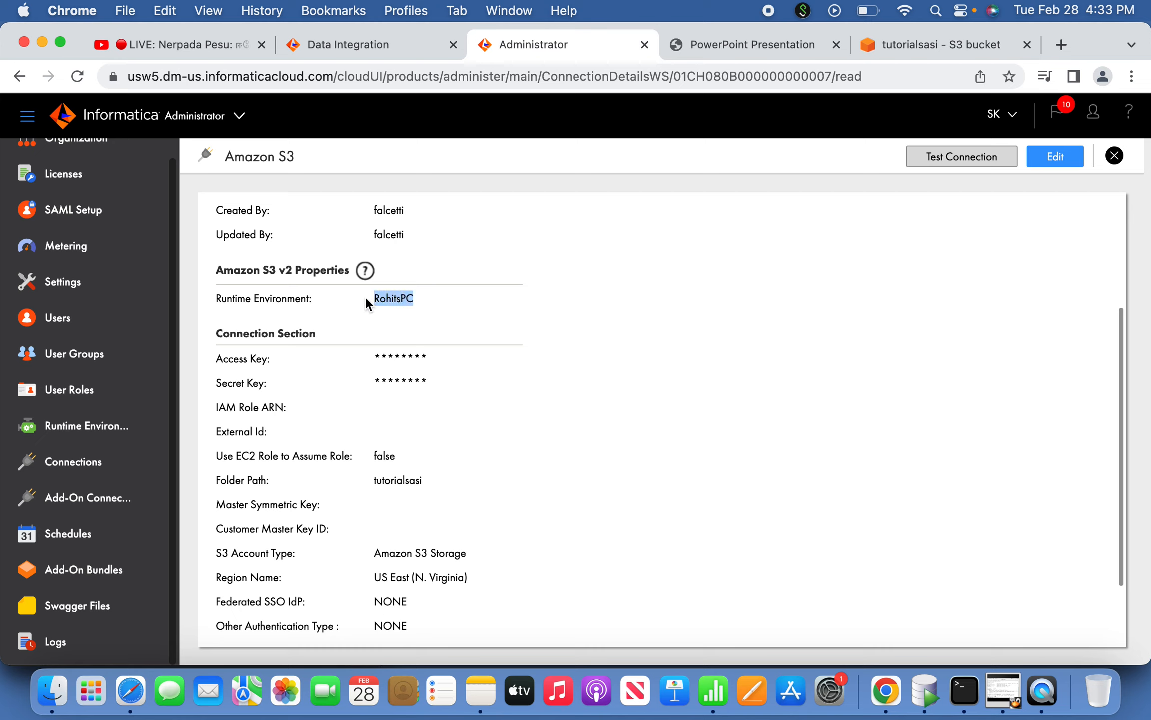
drag(431, 359, 385, 359)
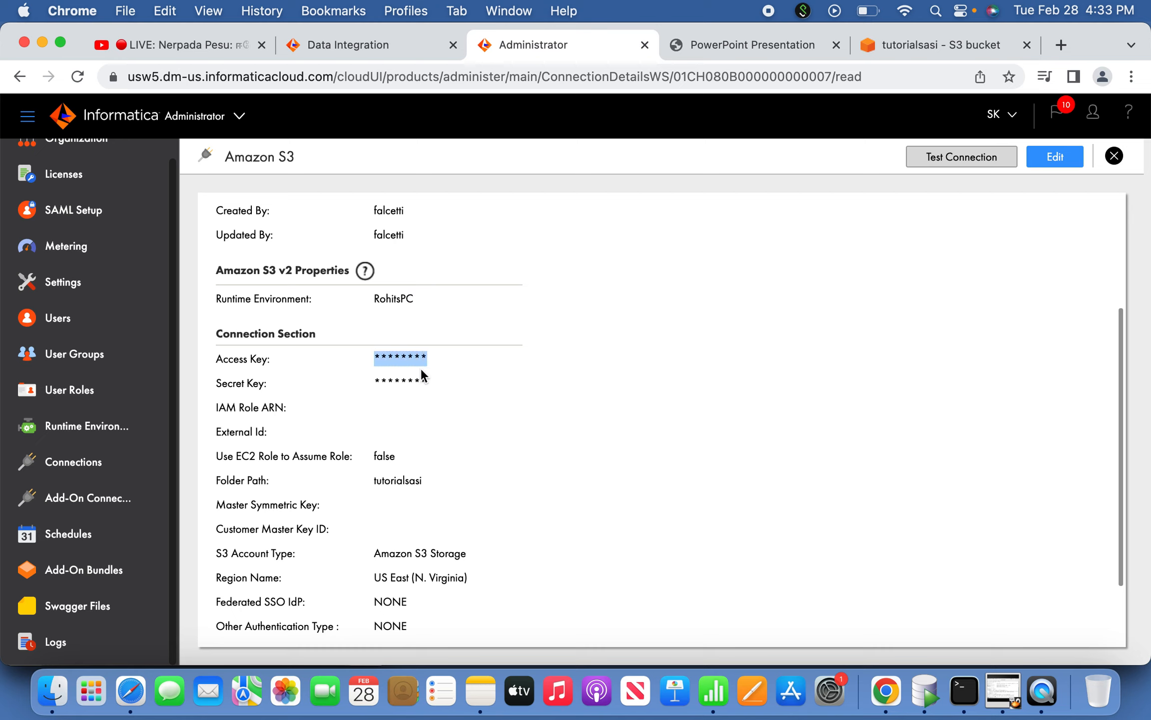
click(440, 372)
Check the tutorialsasi bucket in S3, return to the Amazon S3 connection, and examine its folder path, region and remaining properties.
click(939, 44)
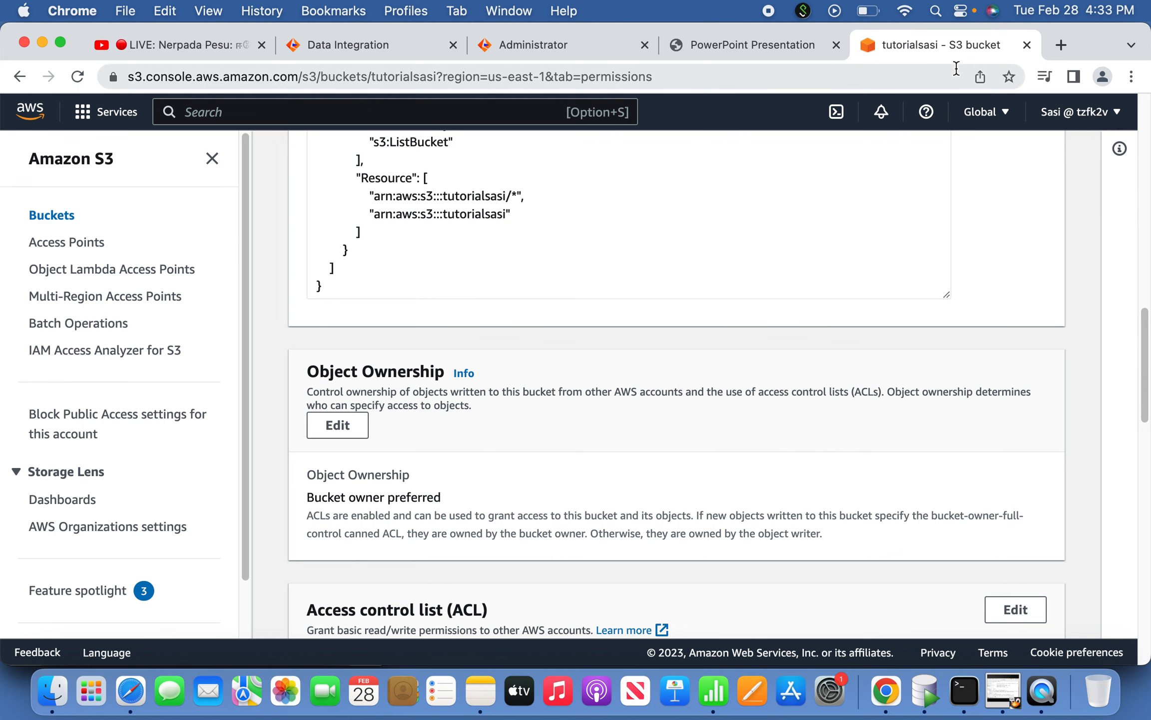
click(575, 50)
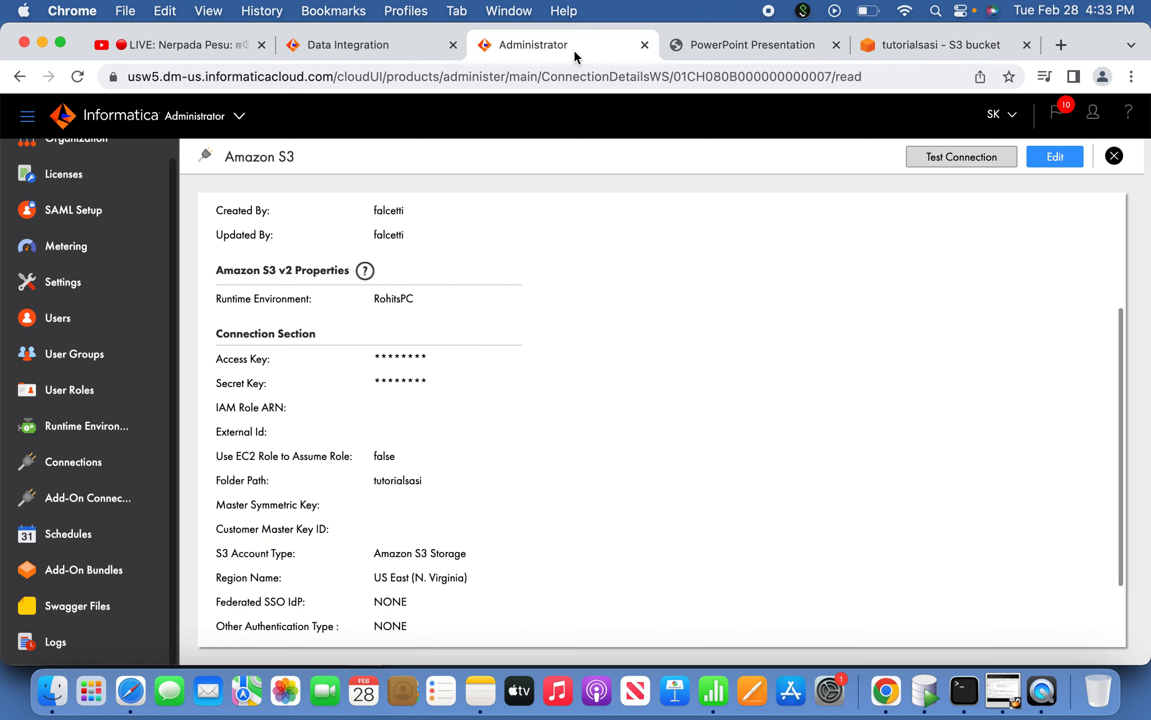
scroll(538, 392, down, 3)
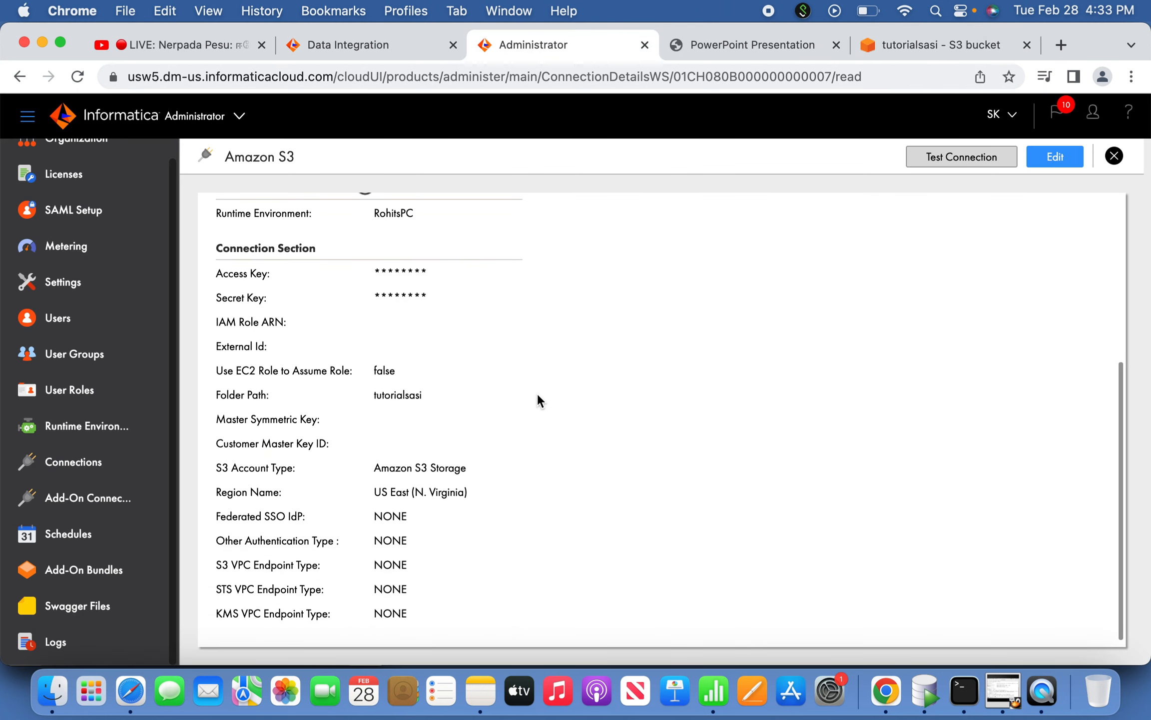
Compare the connection's folder path with the resources in the tutorialsasi bucket policy in S3, and return to Informatica Administrator.
drag(422, 394, 374, 395)
click(371, 324)
click(895, 46)
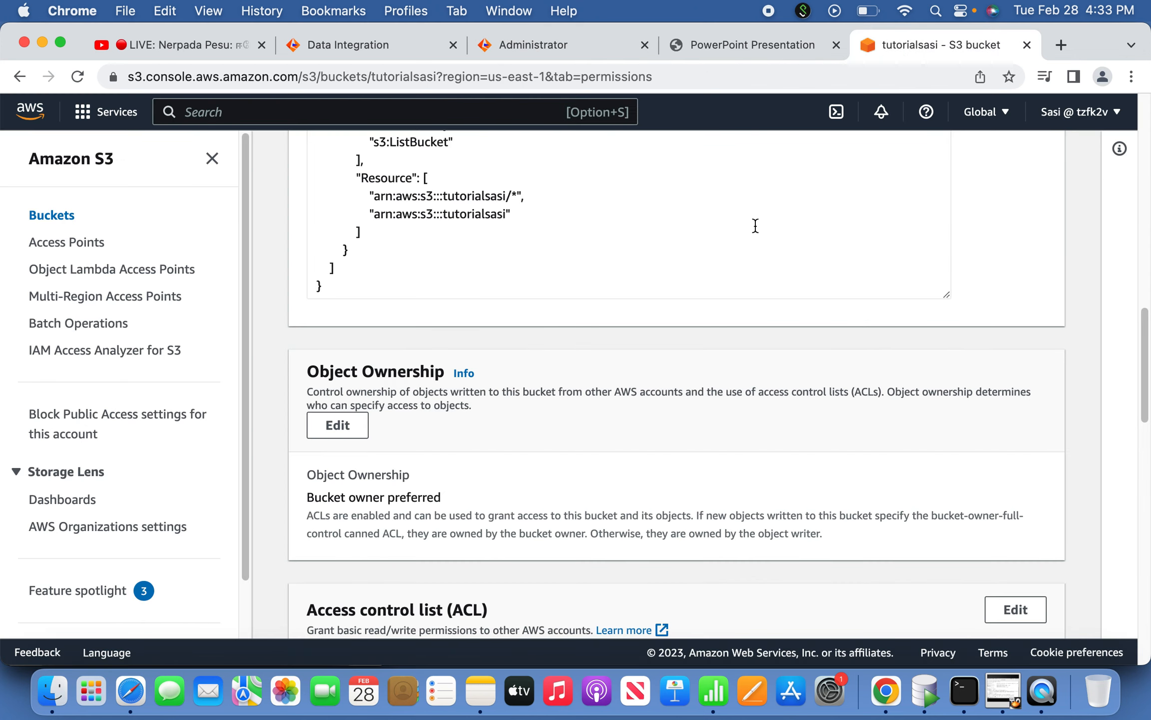
click(652, 239)
scroll(652, 240, up, 5)
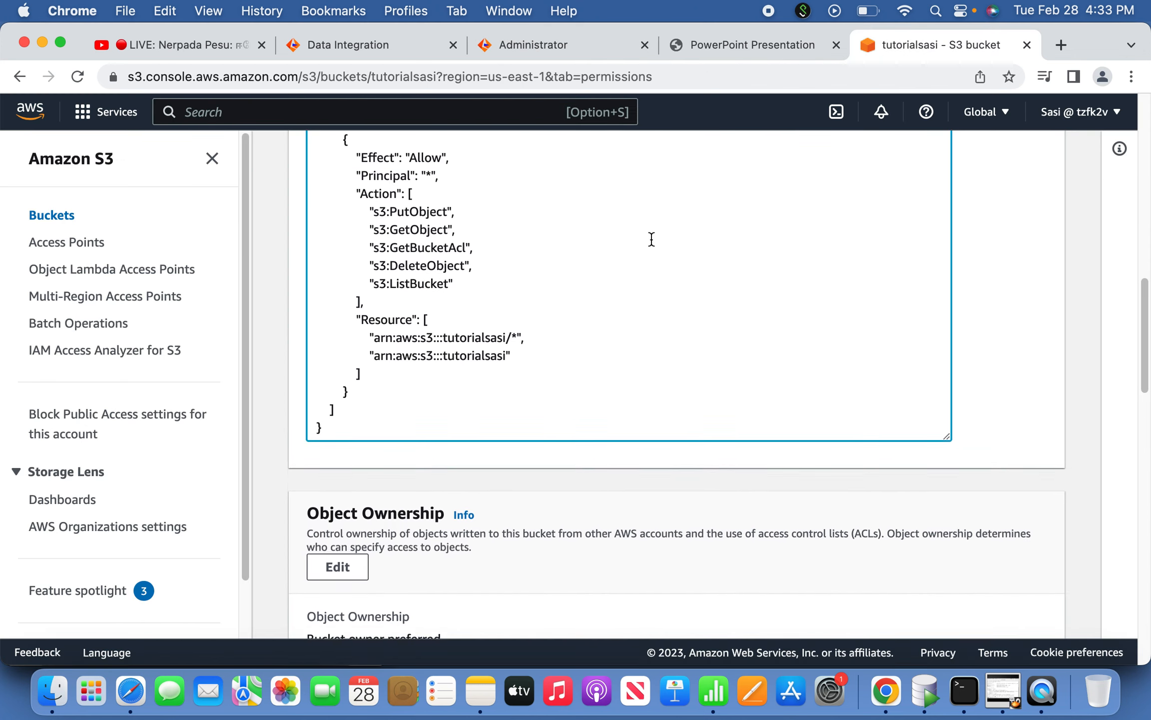
click(581, 47)
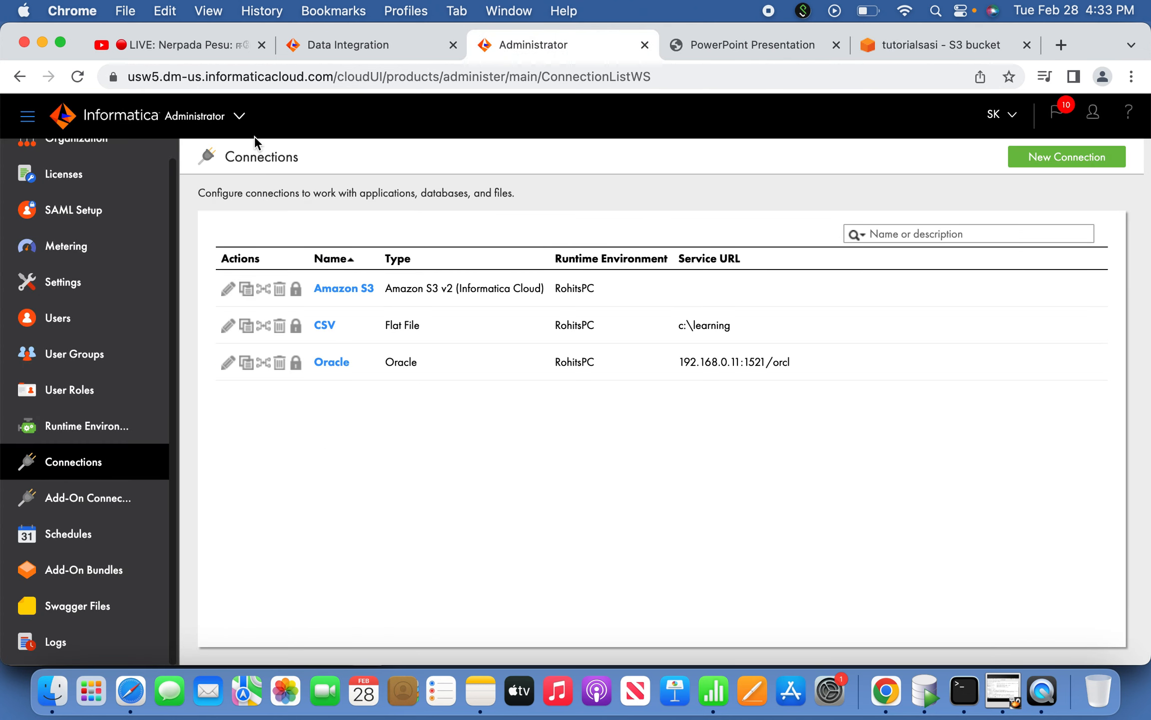
Switch to Informatica Data Integration, close the unrelated video page, and create a blank mapping.
click(239, 116)
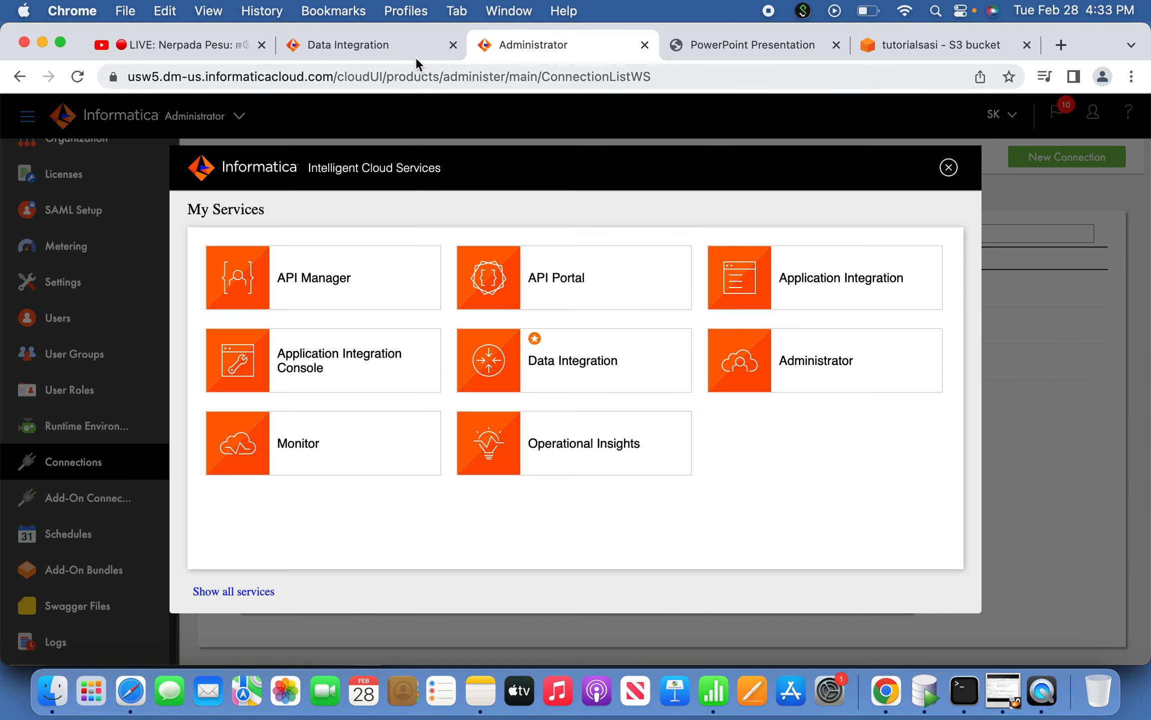
click(403, 44)
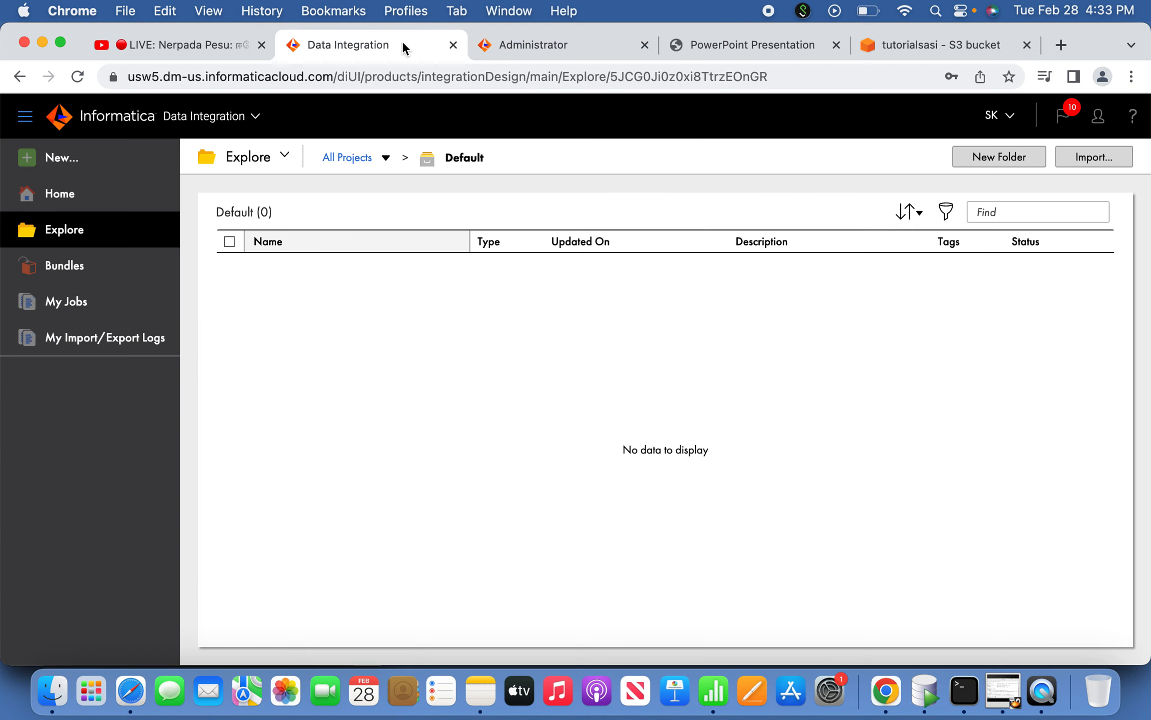
click(261, 44)
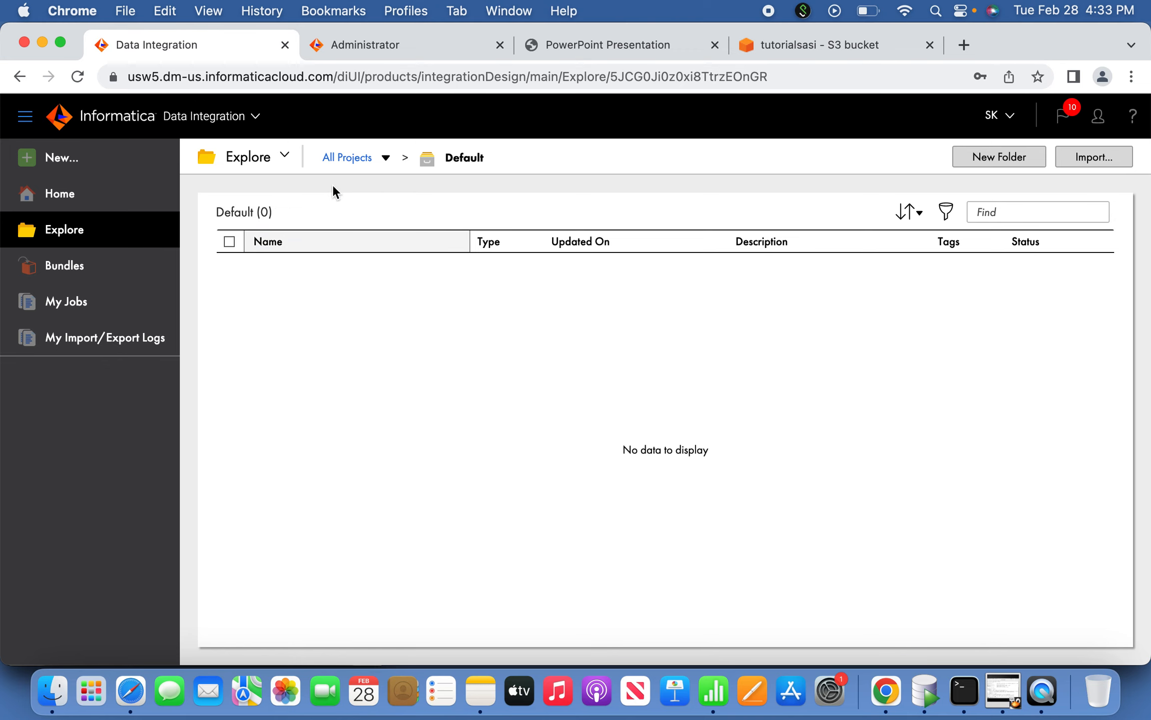
click(80, 159)
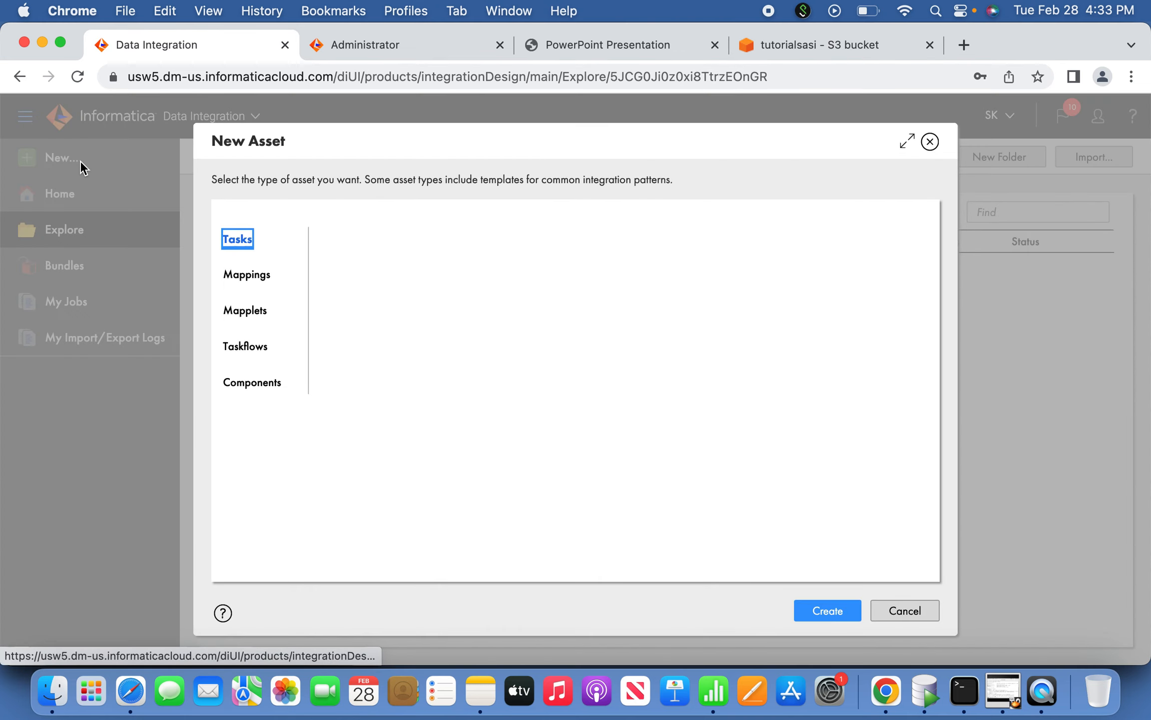
click(262, 273)
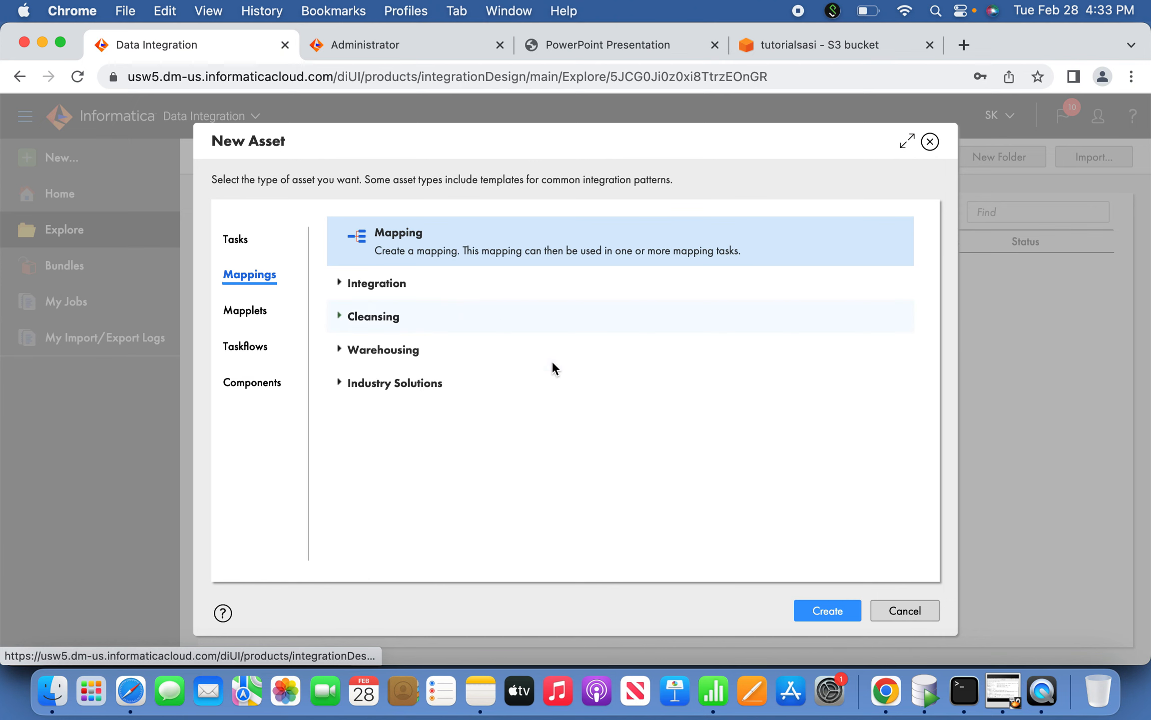
click(826, 610)
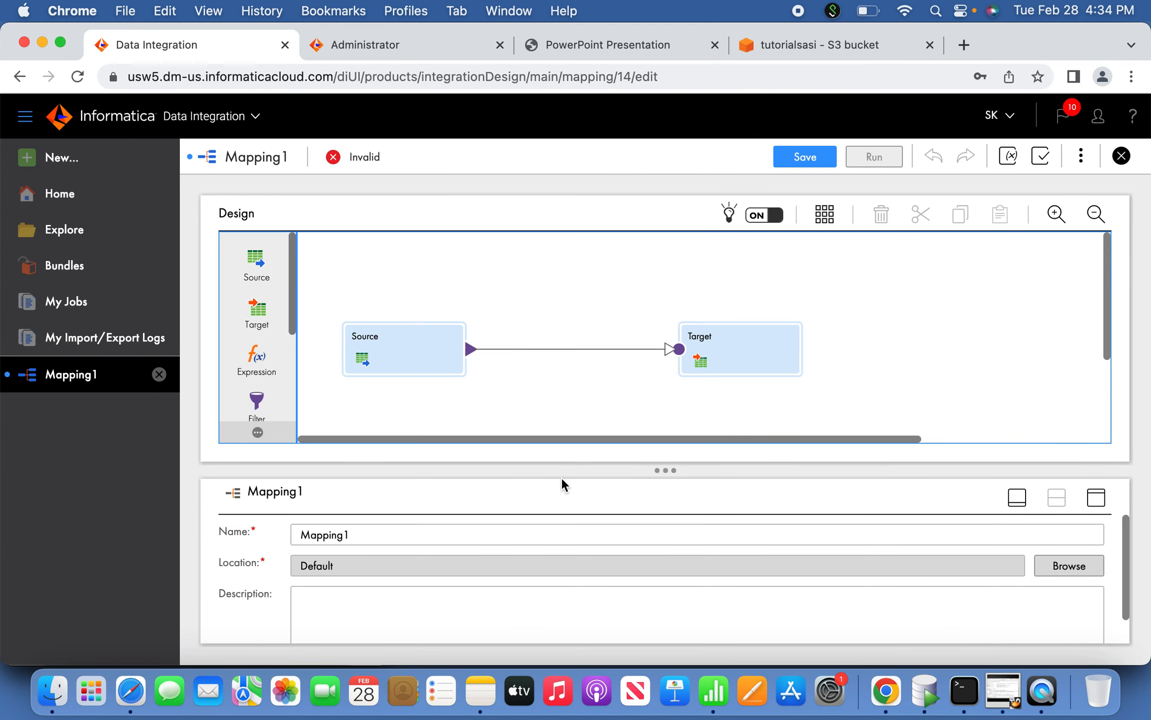
Name the new mapping m_aws_s3_oracleLoad.
double_click(375, 530)
text(m_aws3)
key(BackSpace)
text(_s3_)
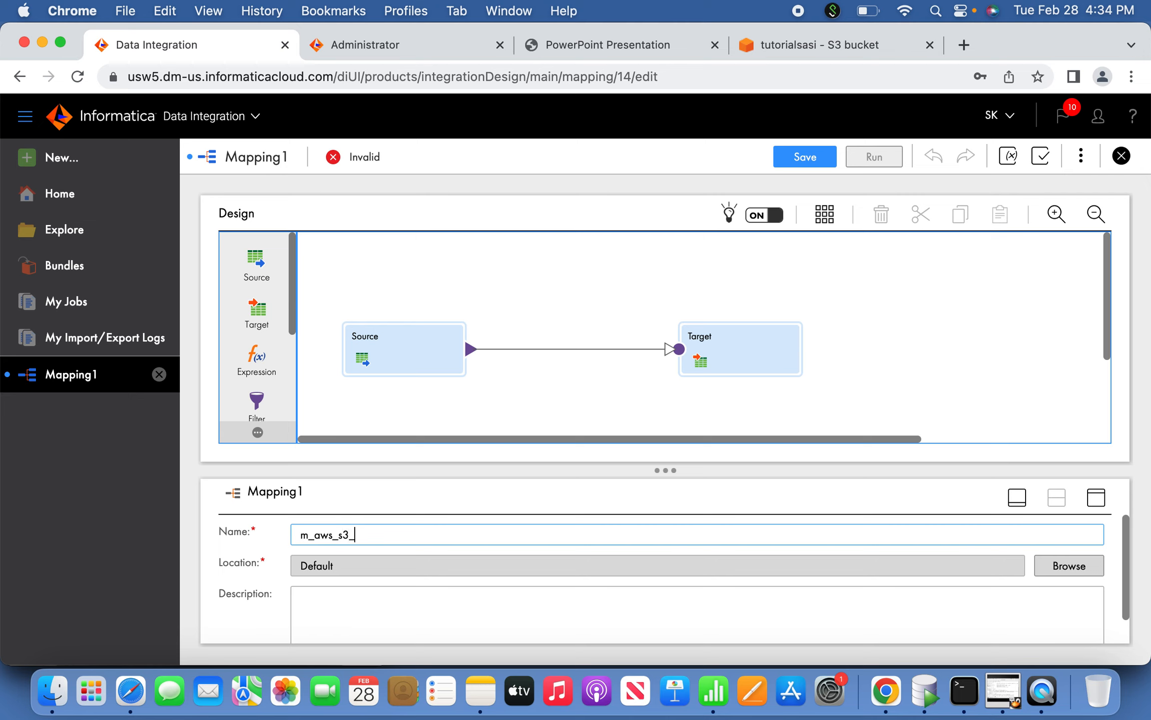
text(oracleLoad)
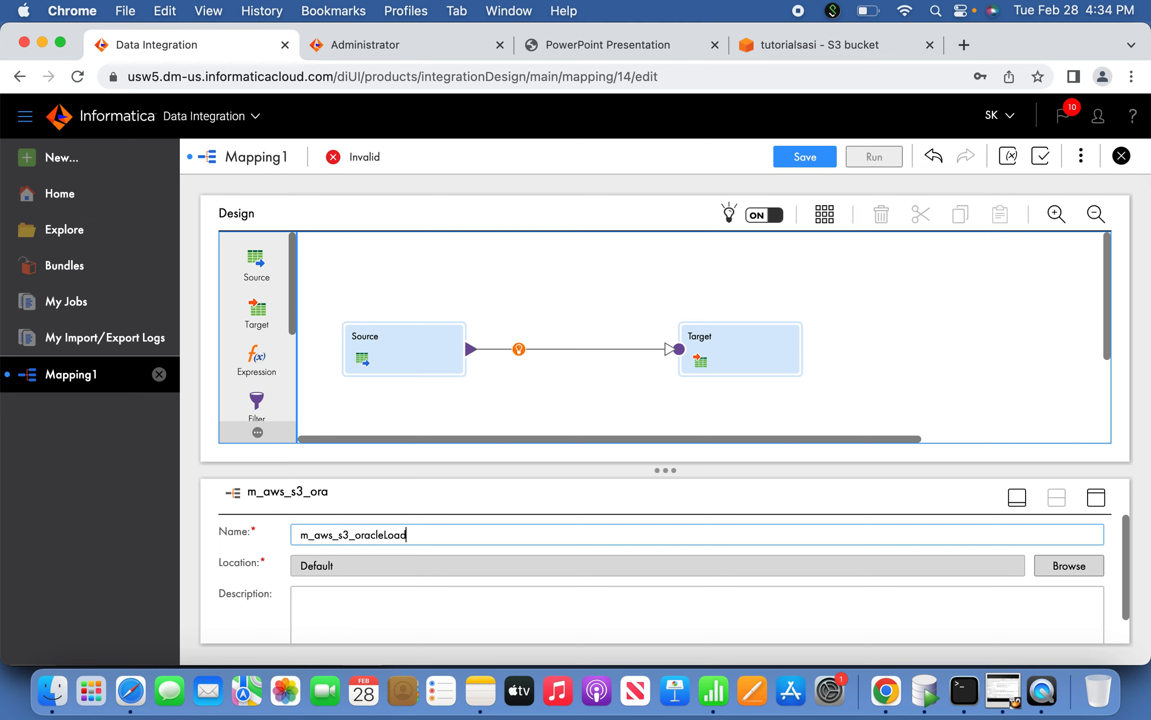
click(560, 411)
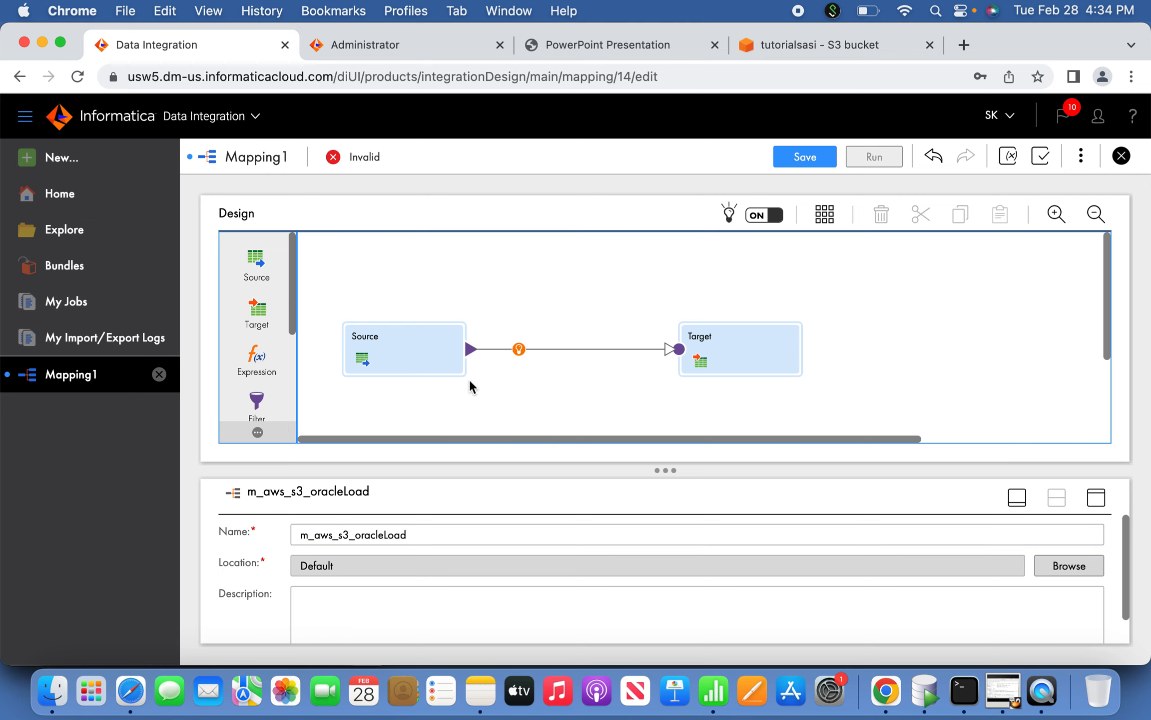
Set the Source transformation's connection to Amazon S3 (Amazon S3 v2), and browse the tutorialsasi package for its source object.
click(418, 363)
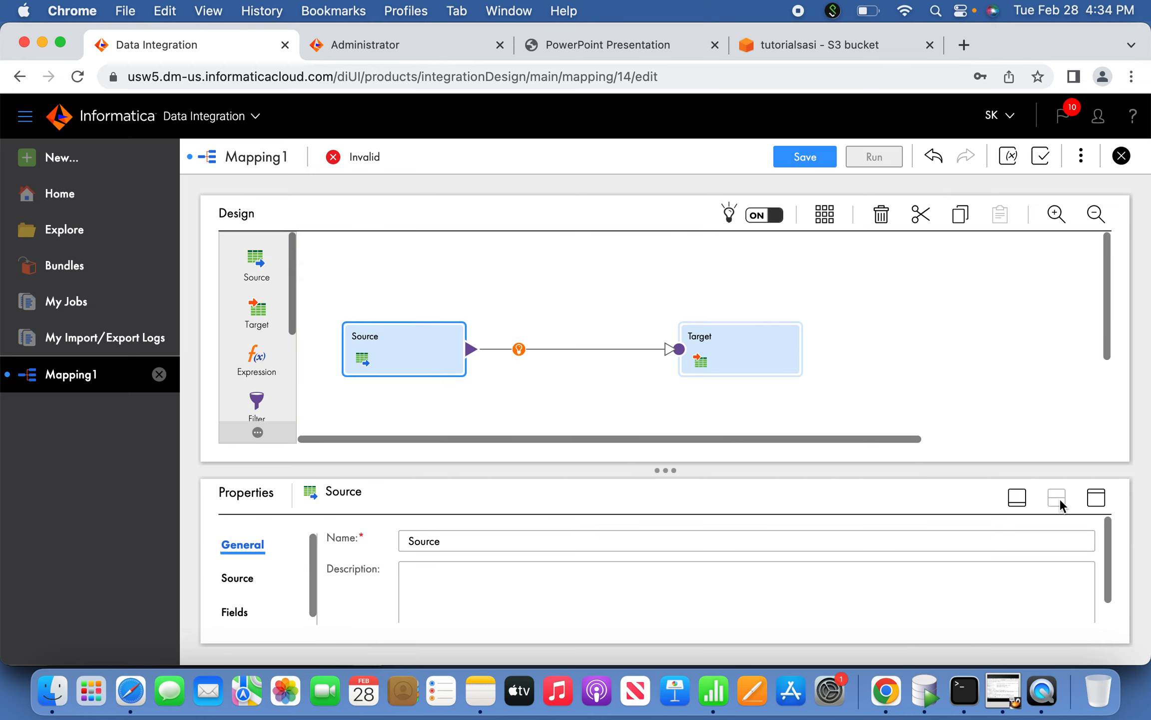
click(1096, 498)
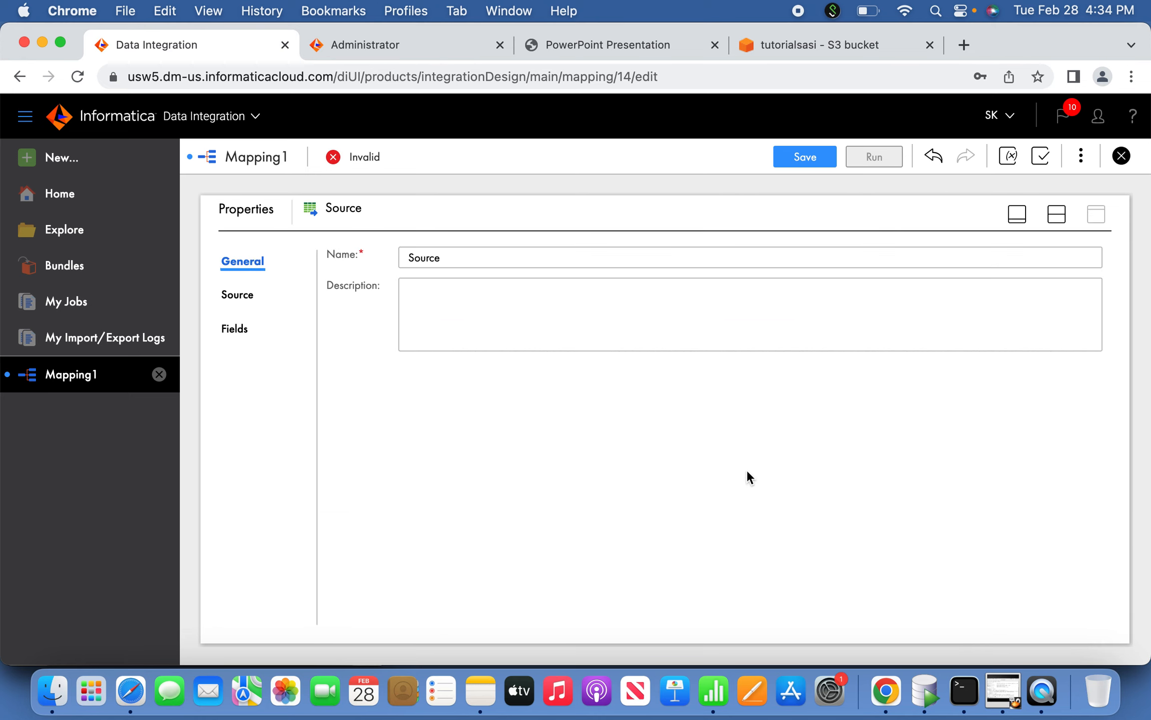
click(238, 295)
click(574, 307)
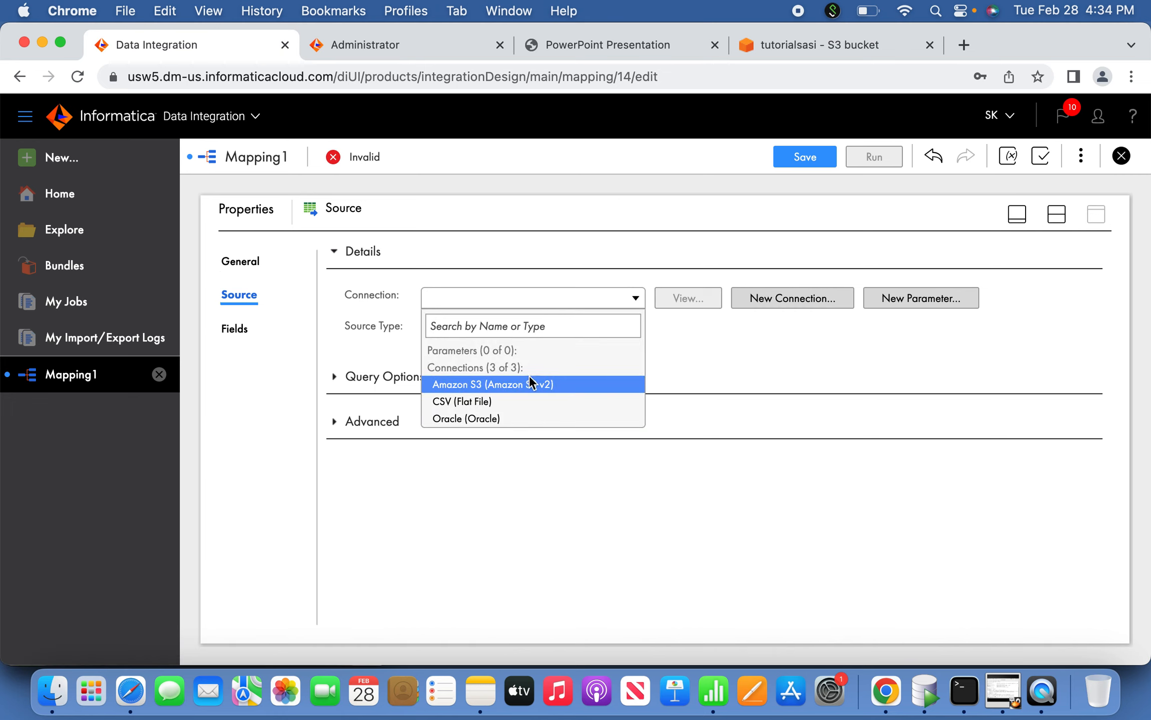
click(522, 385)
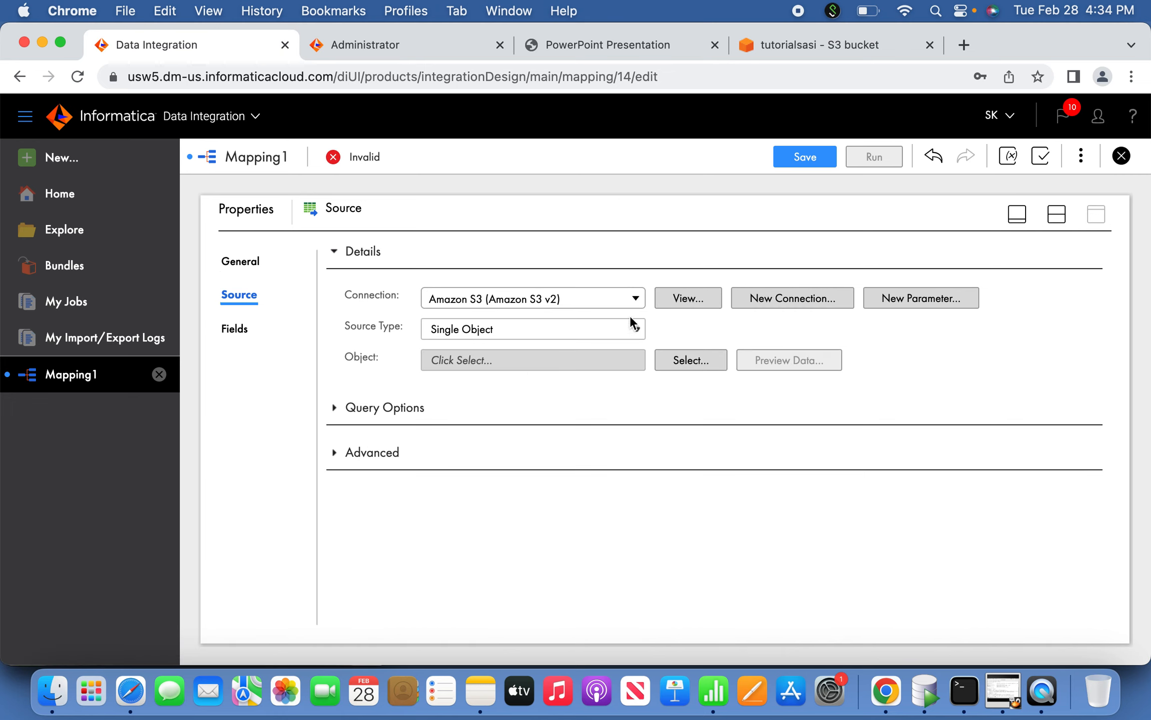
click(669, 358)
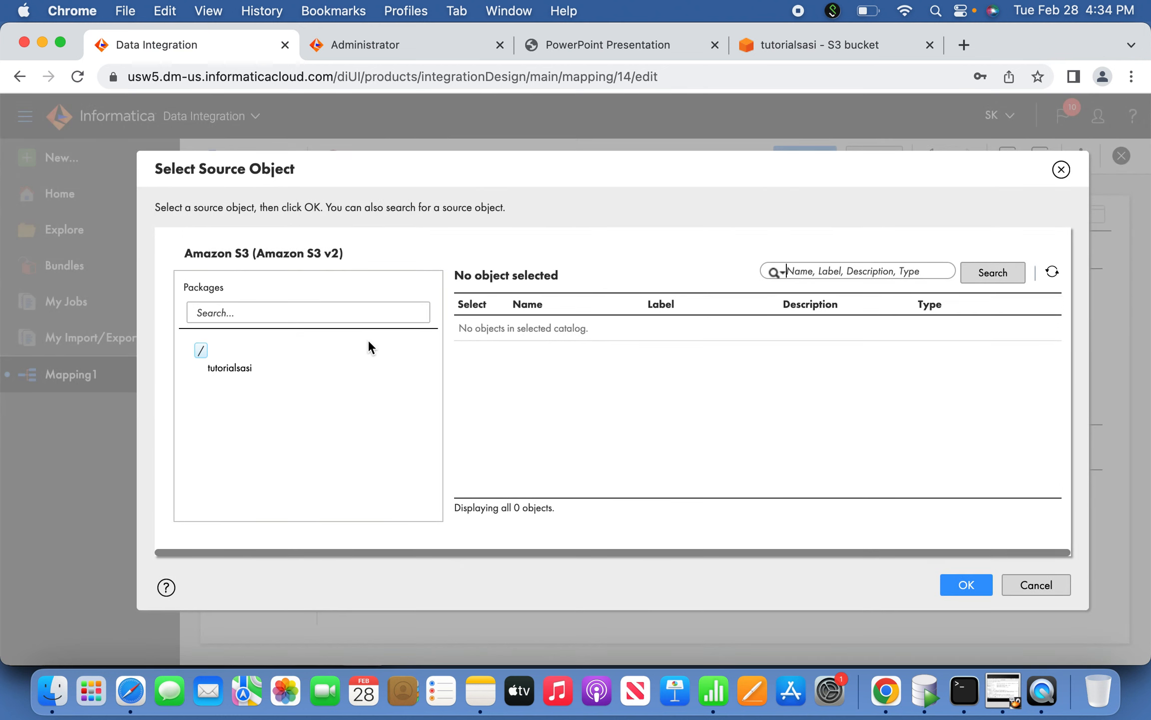
click(232, 371)
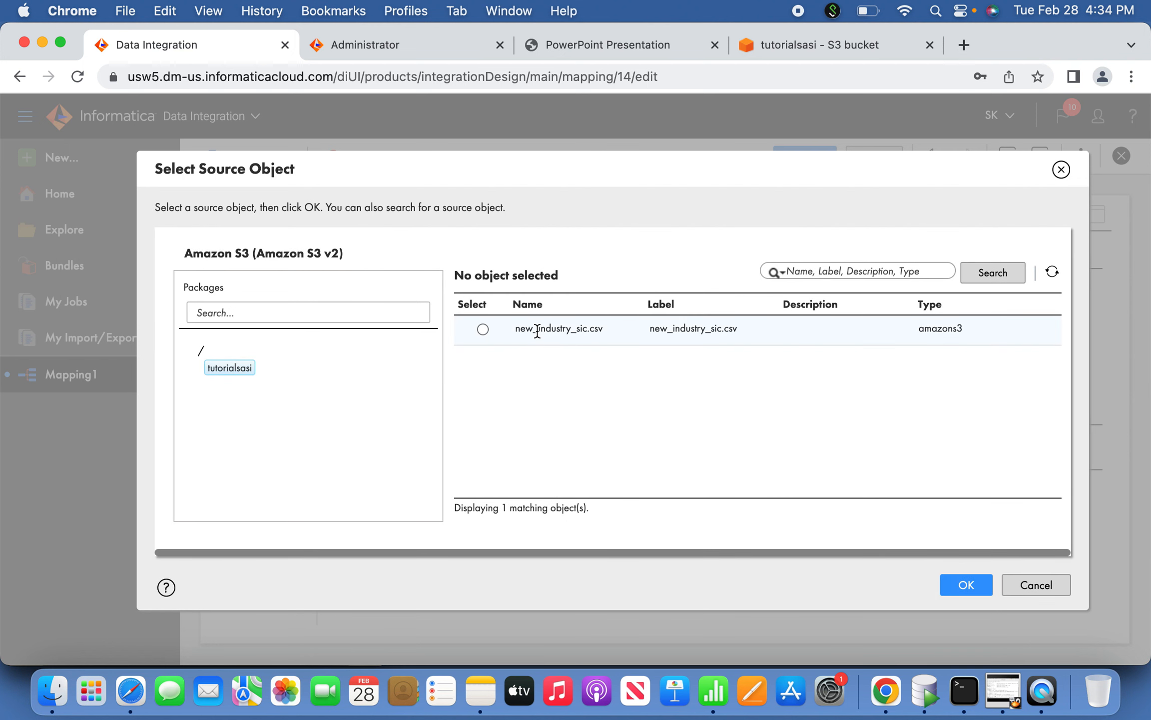
Check the objects stored in the tutorialsasi bucket in S3, and return to the source object selection in Data Integration.
click(848, 45)
click(1065, 291)
scroll(1065, 291, up, 6)
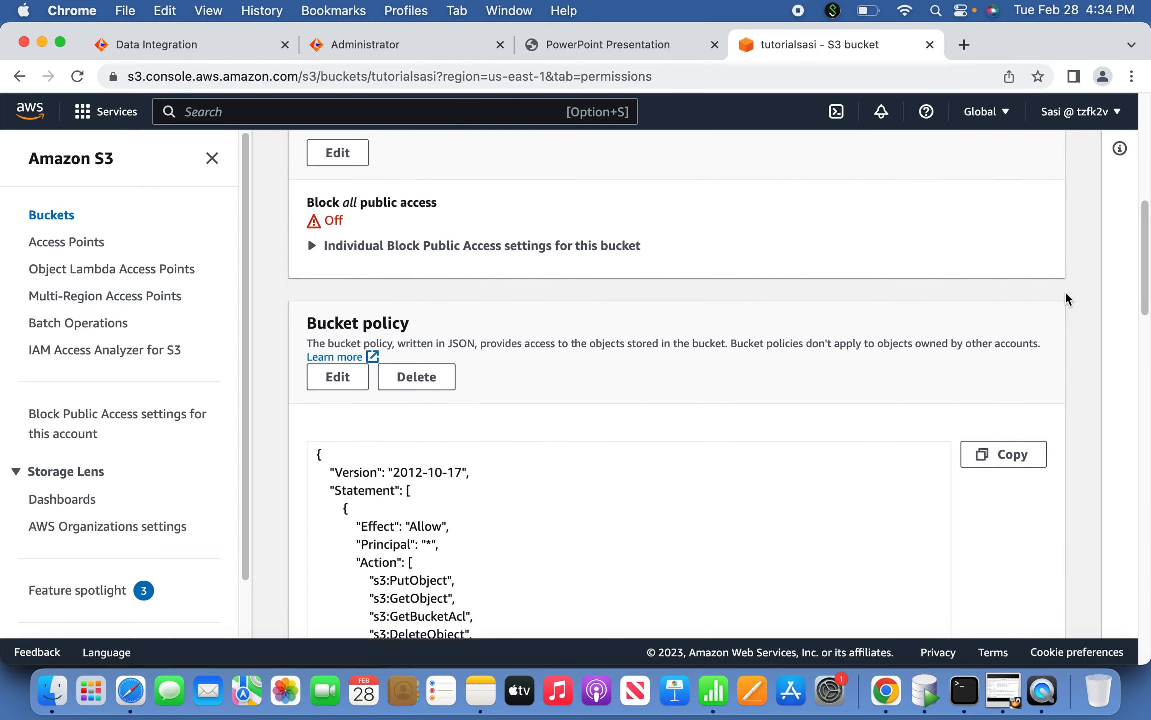
scroll(1065, 291, up, 5)
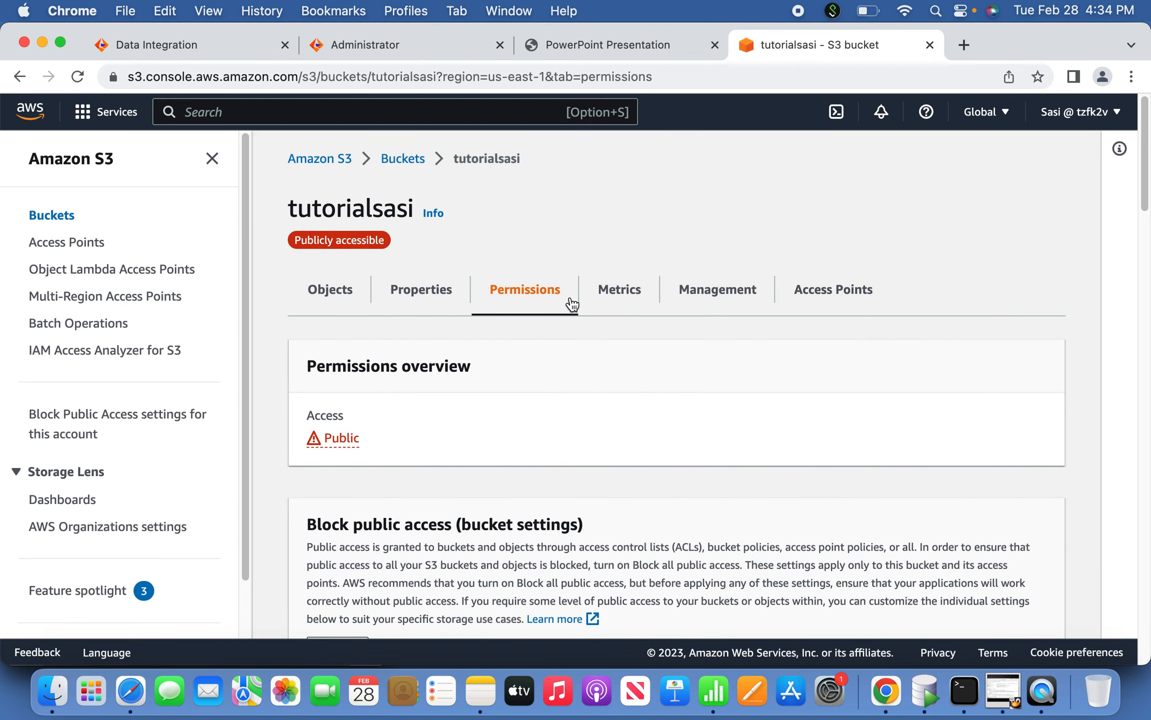
click(326, 303)
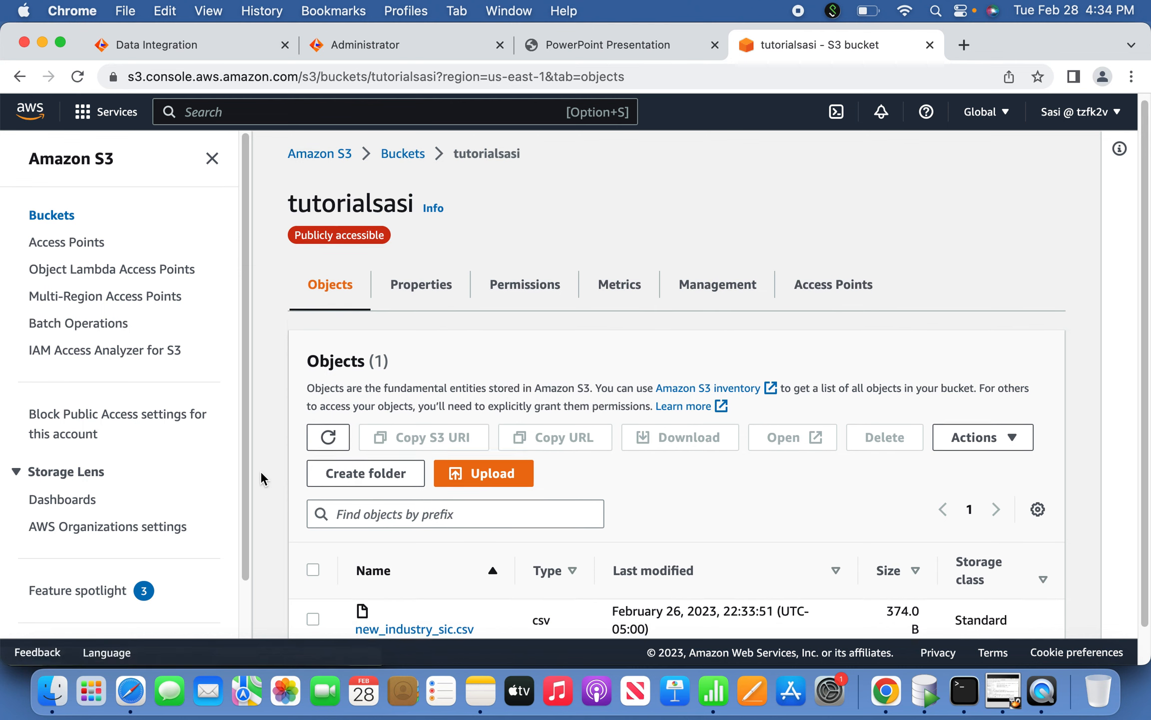
scroll(260, 470, down, 1)
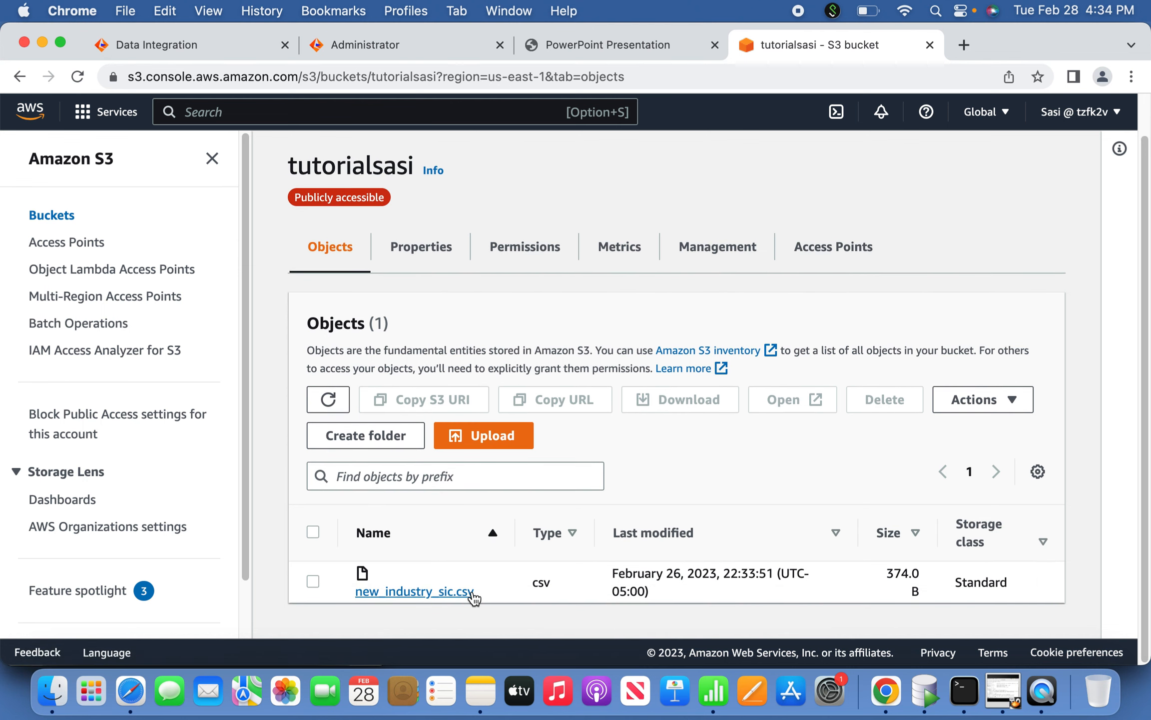
click(228, 51)
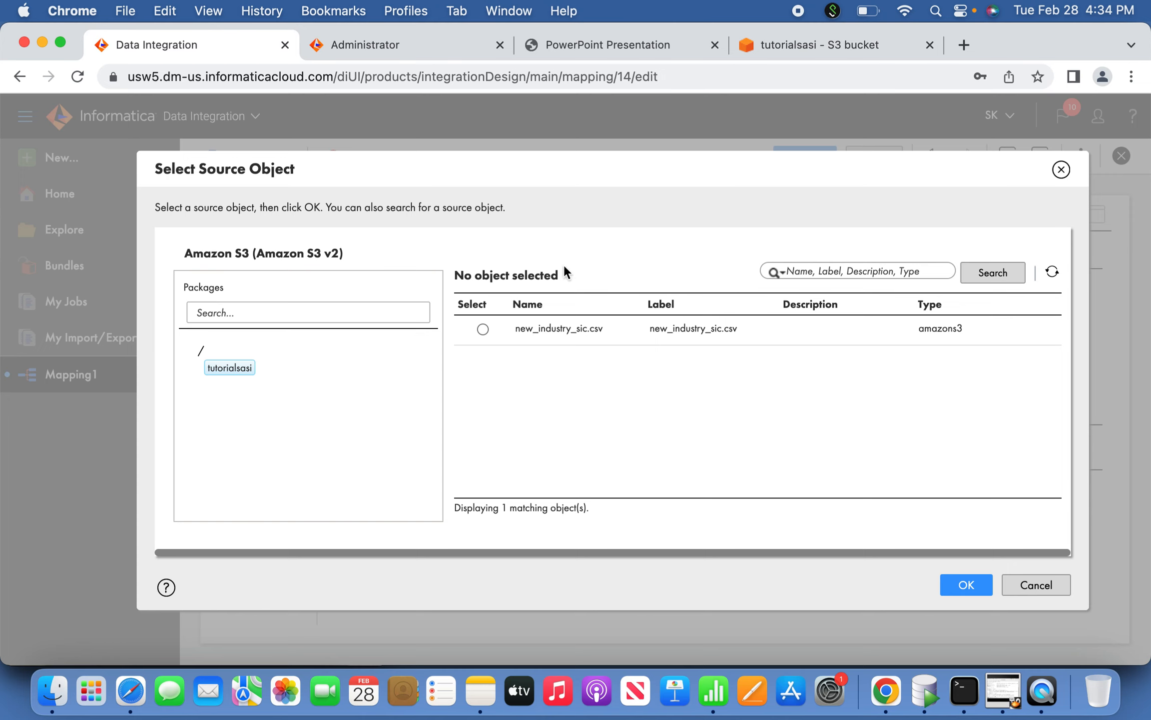
Select new_industry_sic.csv as the source object and preview its unformatted data.
click(483, 329)
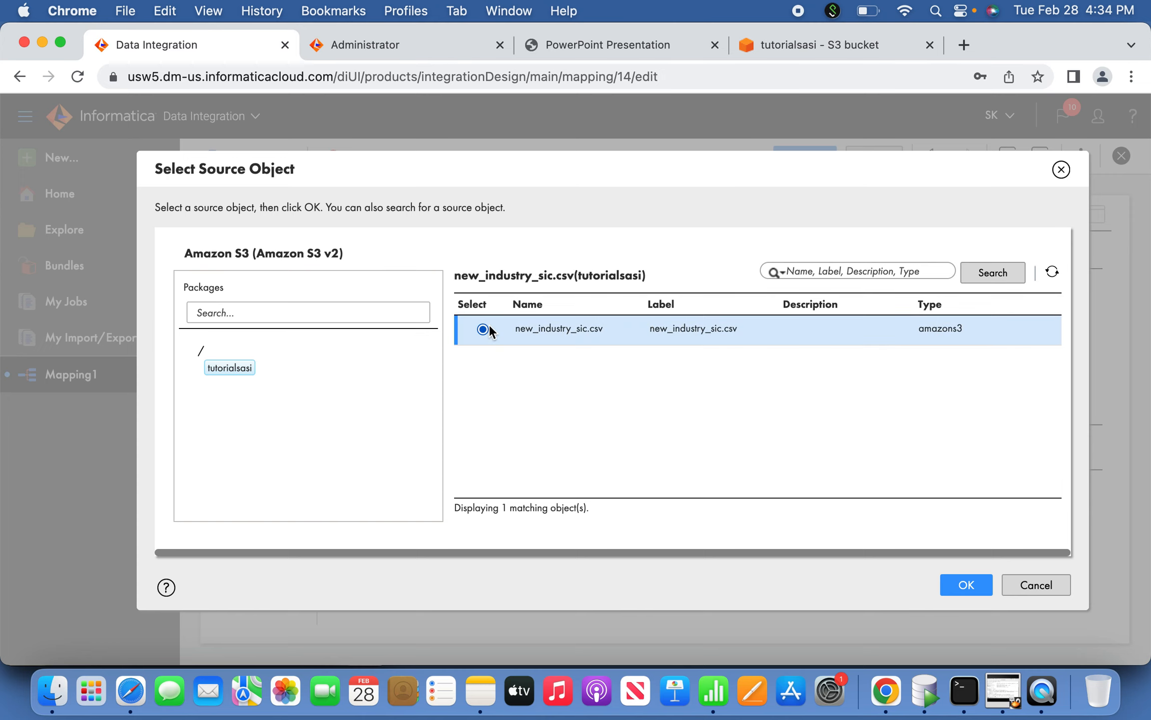
click(964, 583)
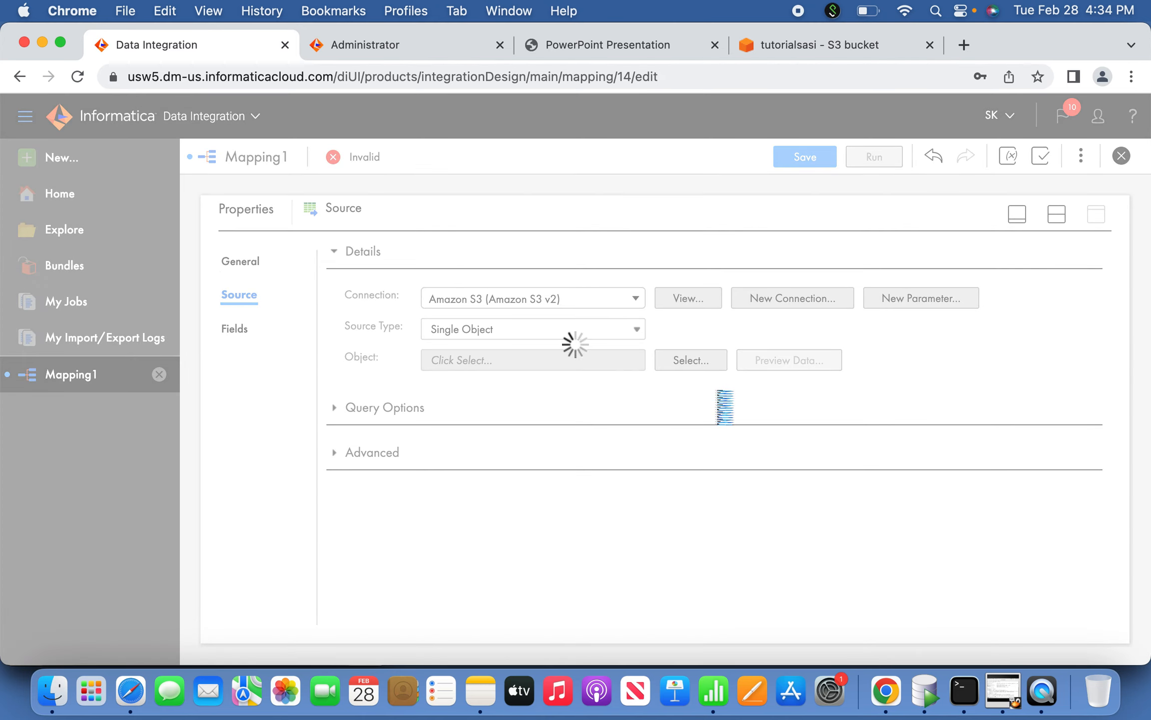
click(809, 361)
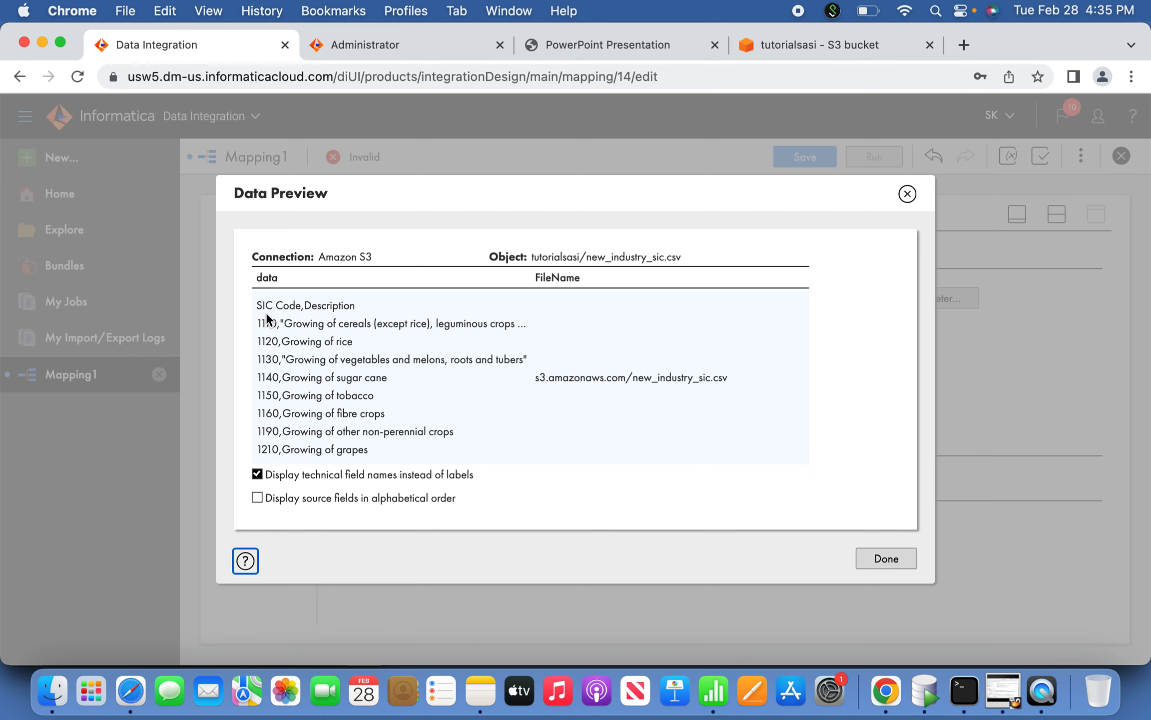
click(886, 560)
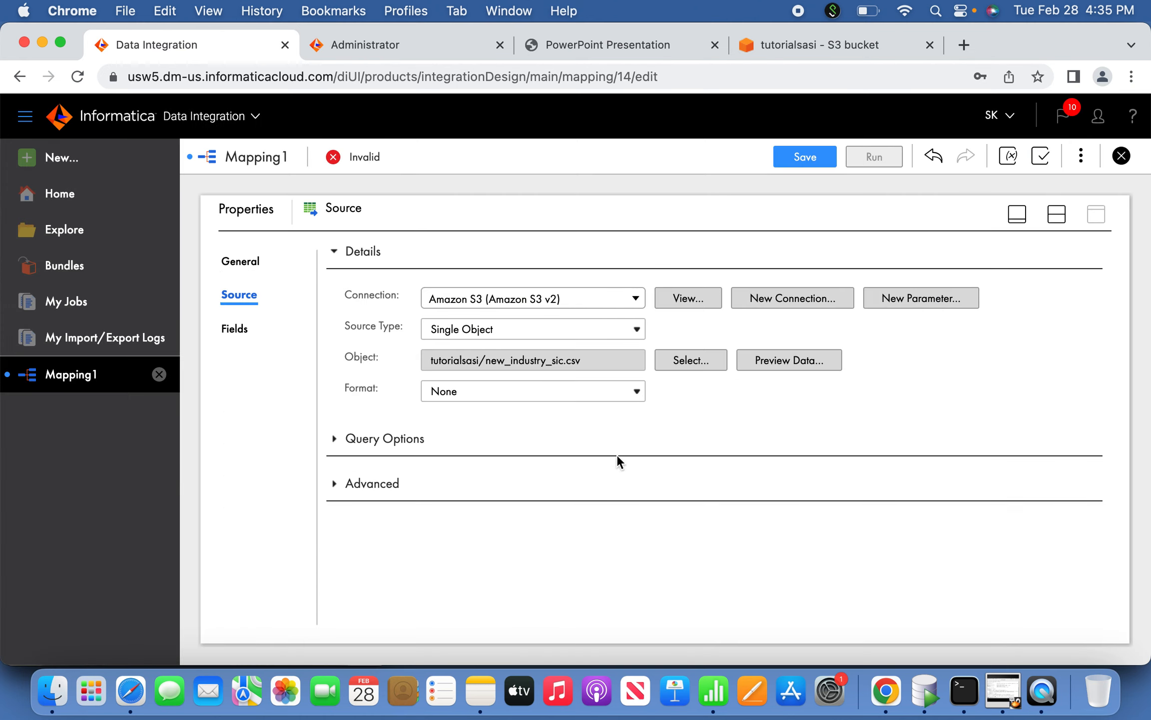
Set the source file format to Flat and preview the data again.
click(551, 392)
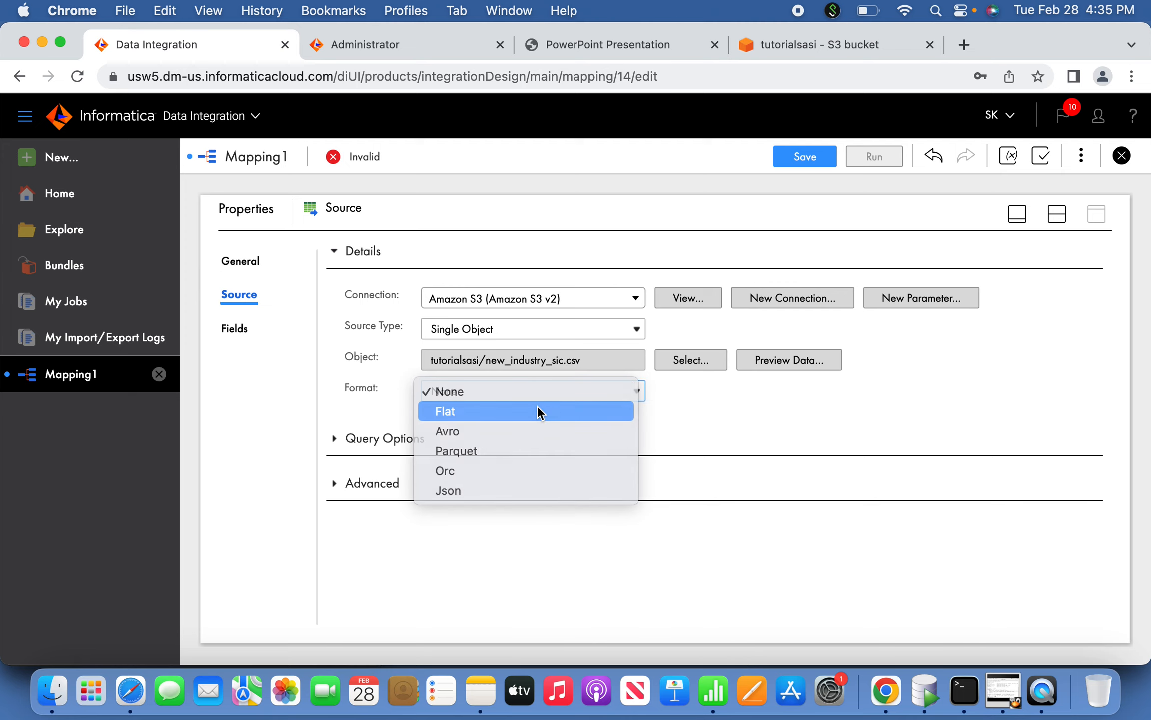
click(538, 410)
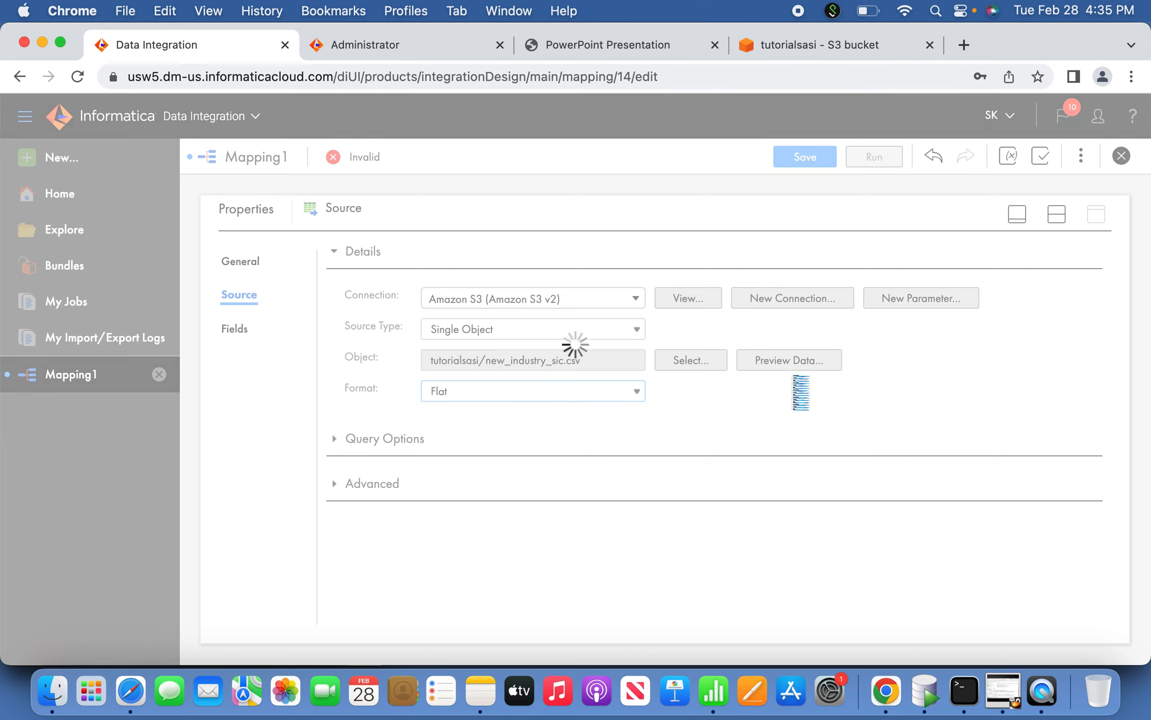
click(816, 365)
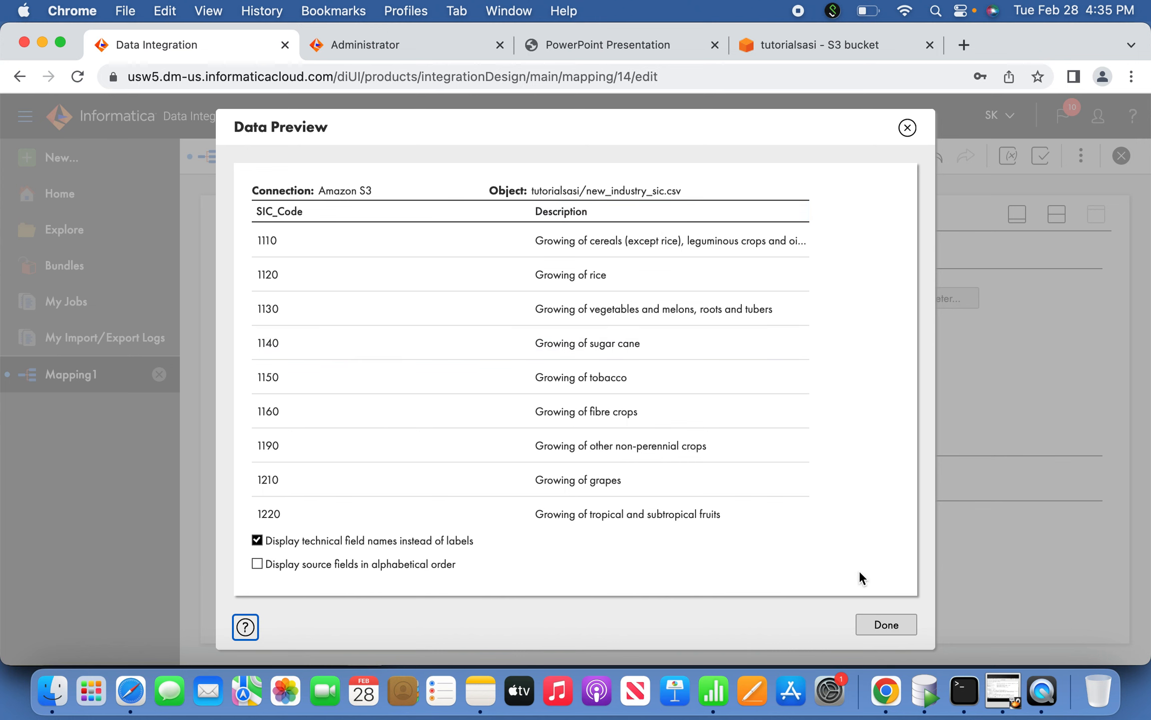
click(887, 624)
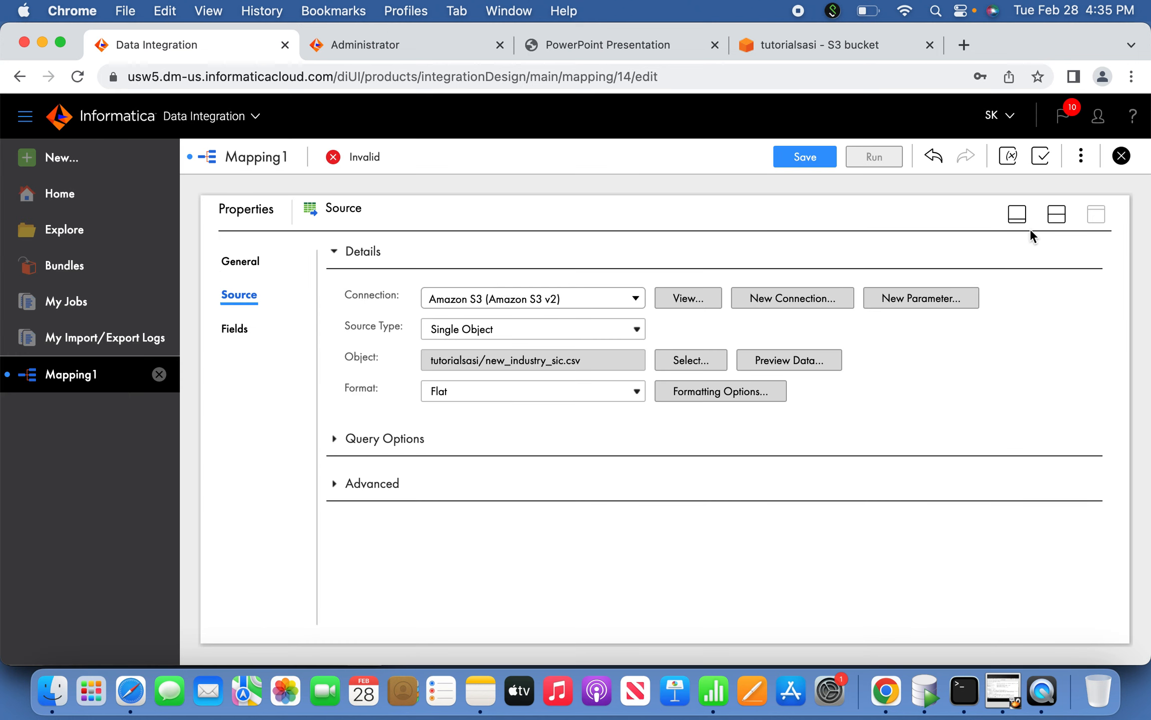
Open the Target transformation's properties and set its connection to Oracle.
click(1016, 220)
click(742, 366)
click(1095, 630)
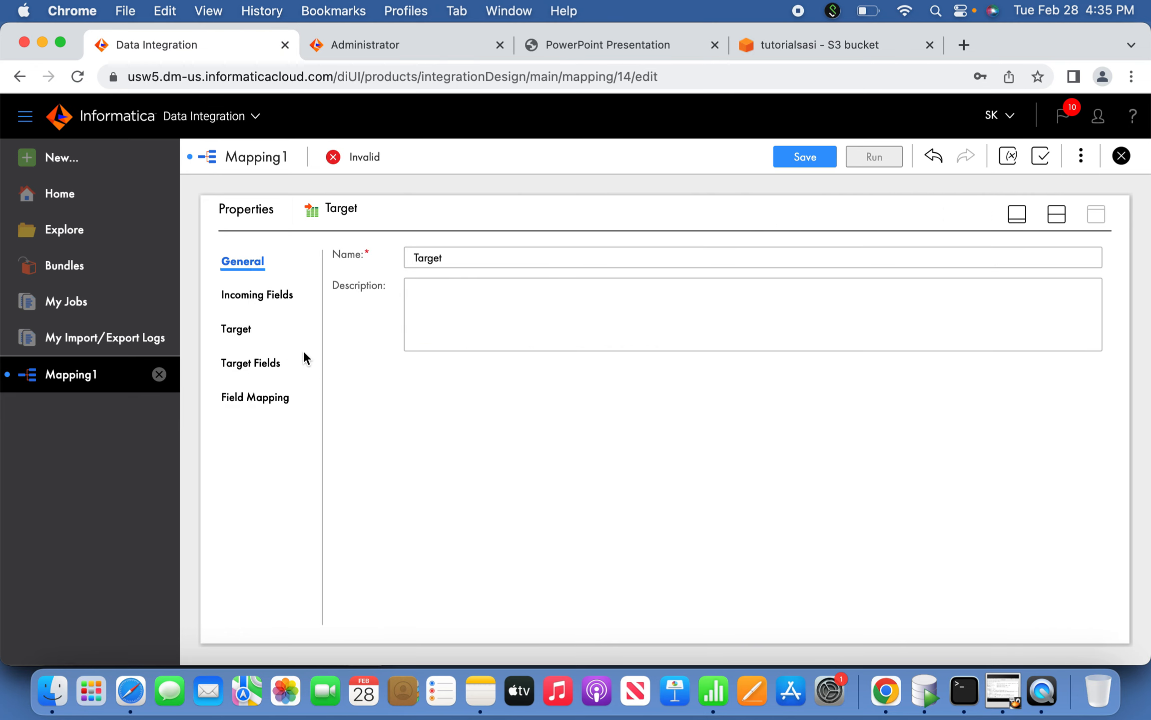
click(240, 330)
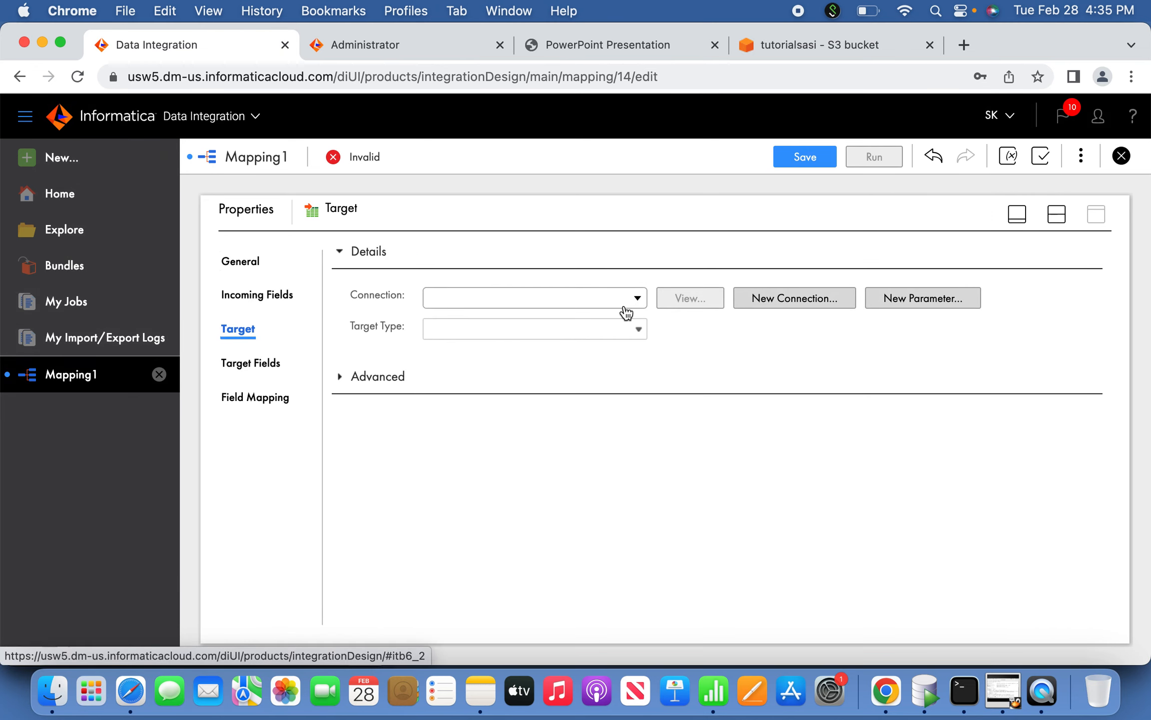
click(625, 312)
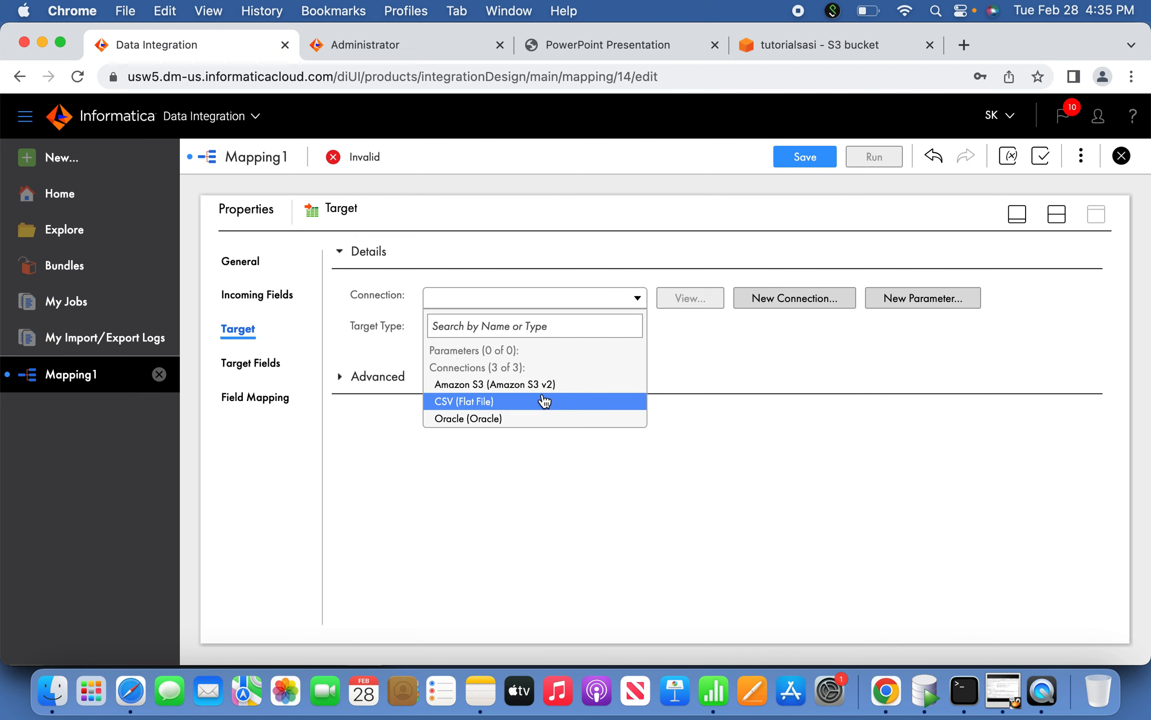
click(532, 417)
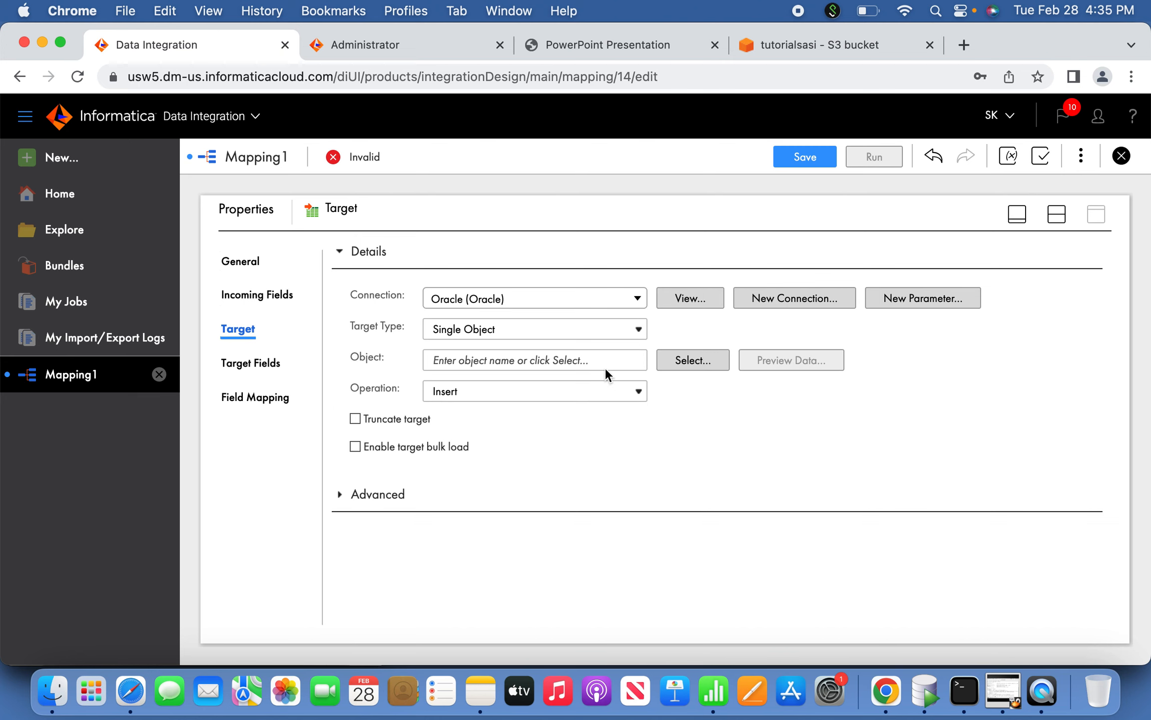
Open the target object selection, switch to SQL Developer, and replace the hr worksheet's statement with select * from industry_sic; and run it.
click(693, 360)
click(925, 693)
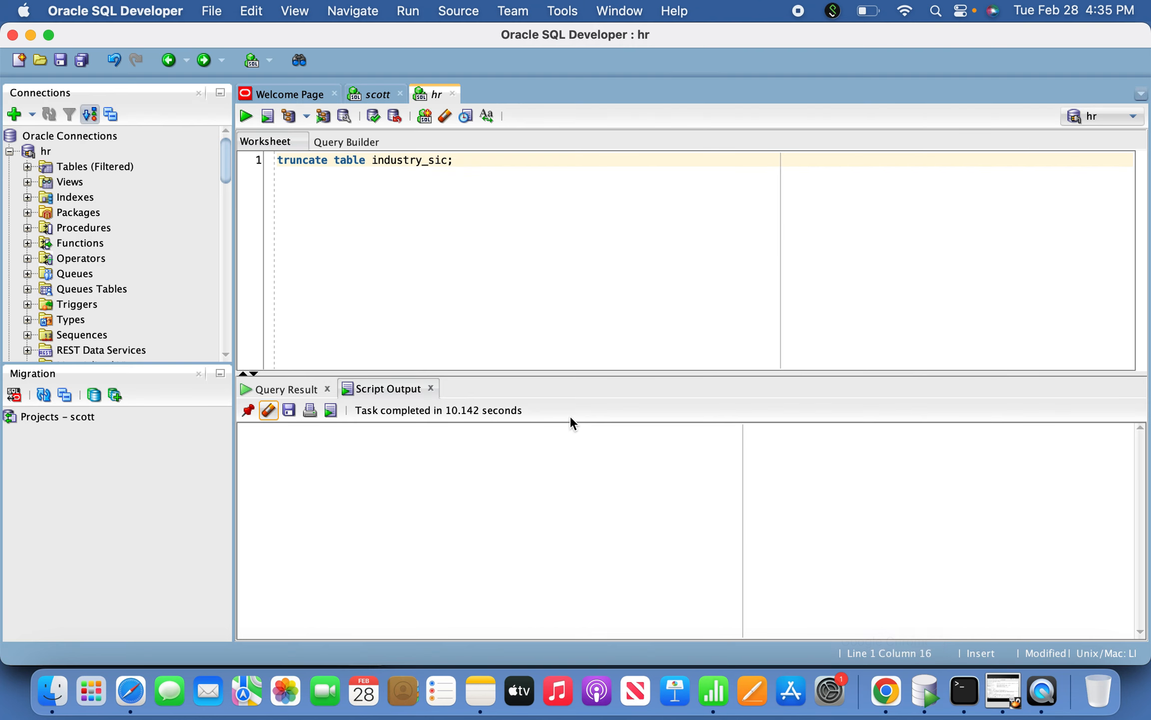
drag(328, 160, 223, 160)
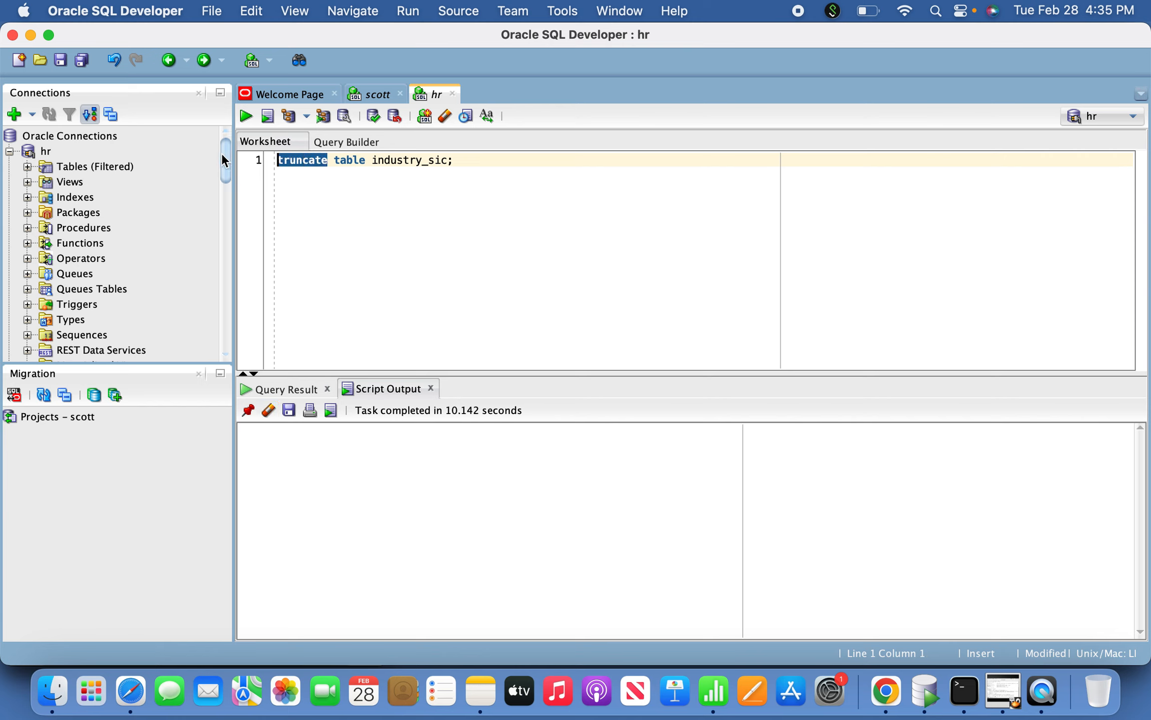
key(BackSpace)
key(Right)
key(shift+Right)
key(shift+Right)
key(shift+Right)
text(s)
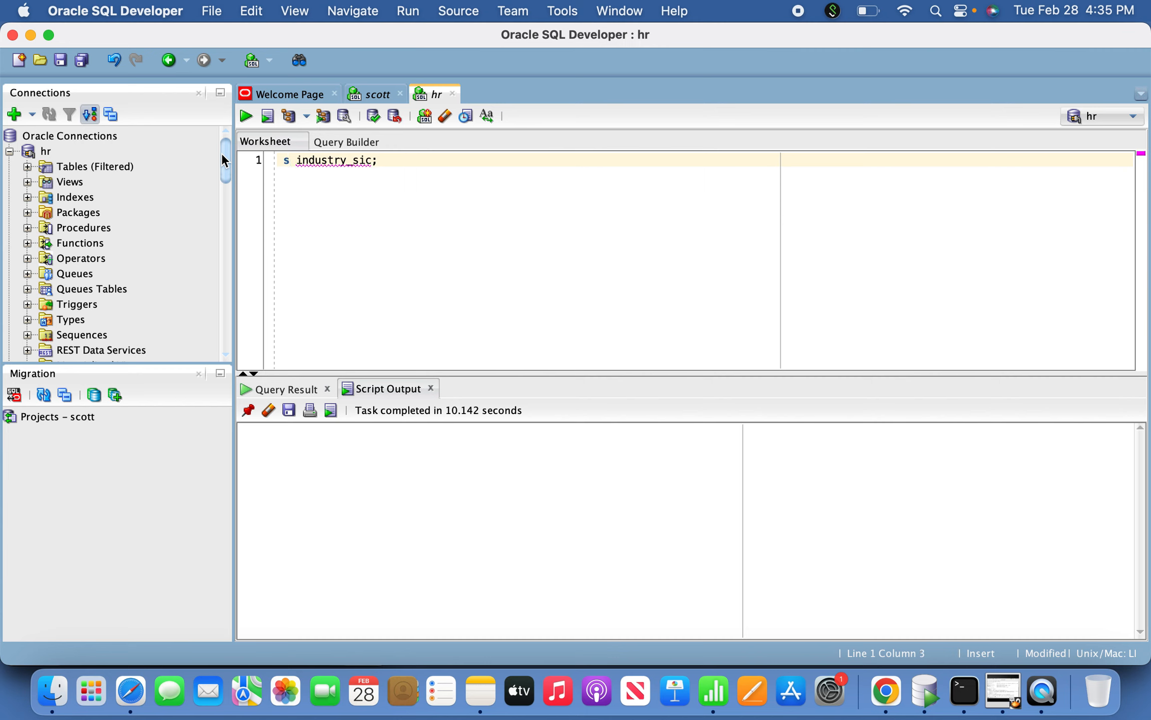
text(elect * from)
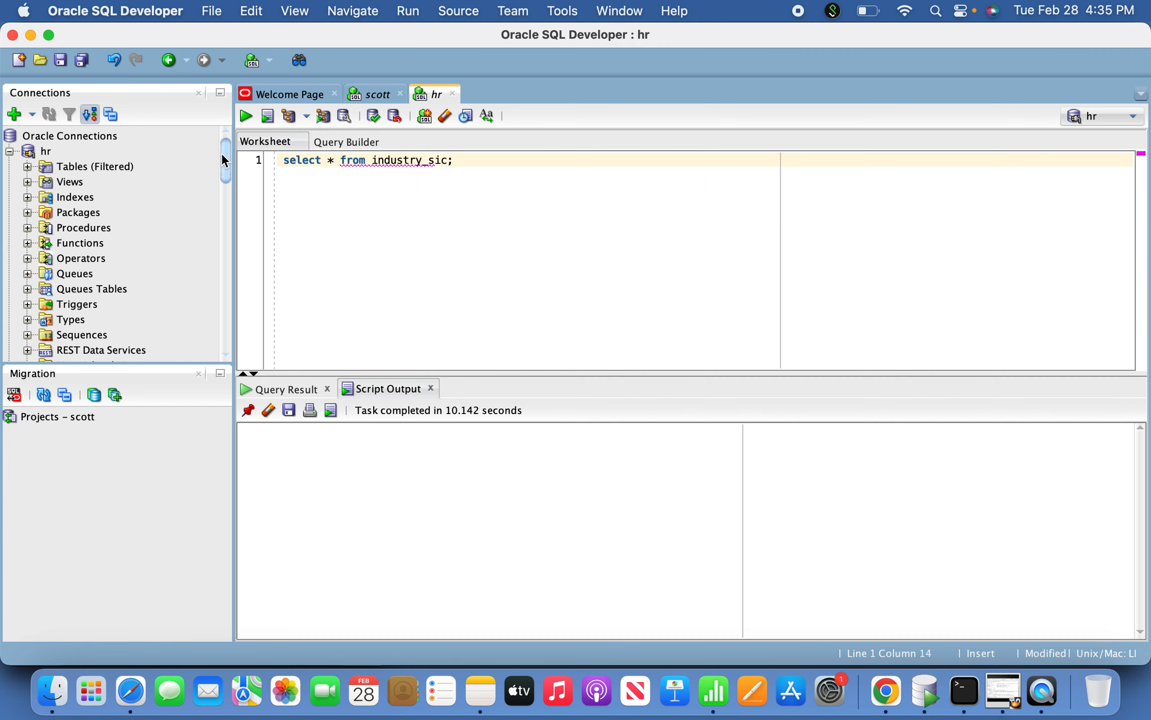
click(247, 116)
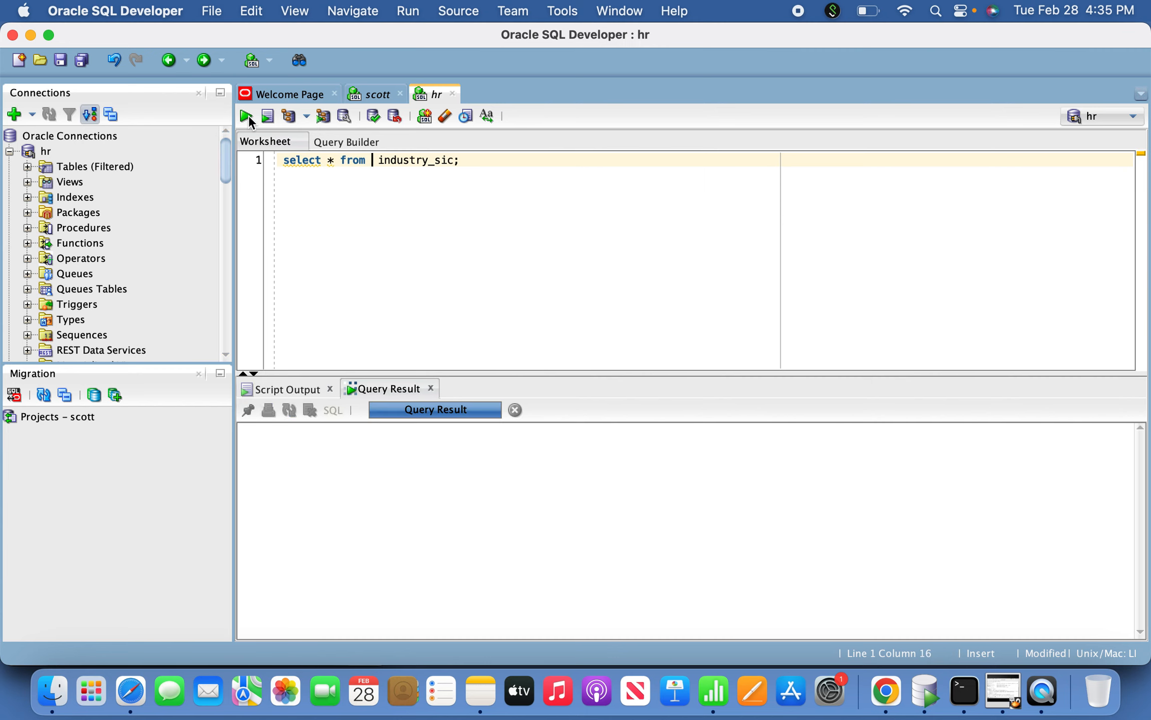
Return to Data Integration in Chrome, find and select the existing table INDUSTRY_SIC as the target object, and enable Truncate target.
key(super+Tab)
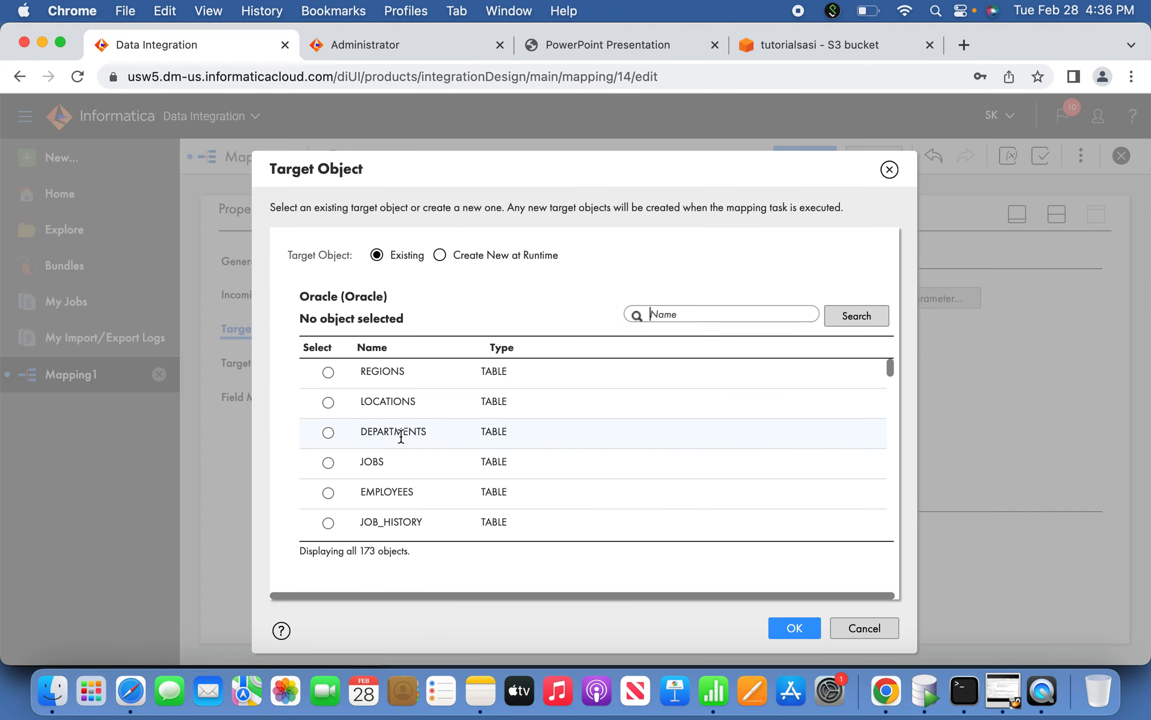
click(651, 314)
text(industry_sic)
click(893, 328)
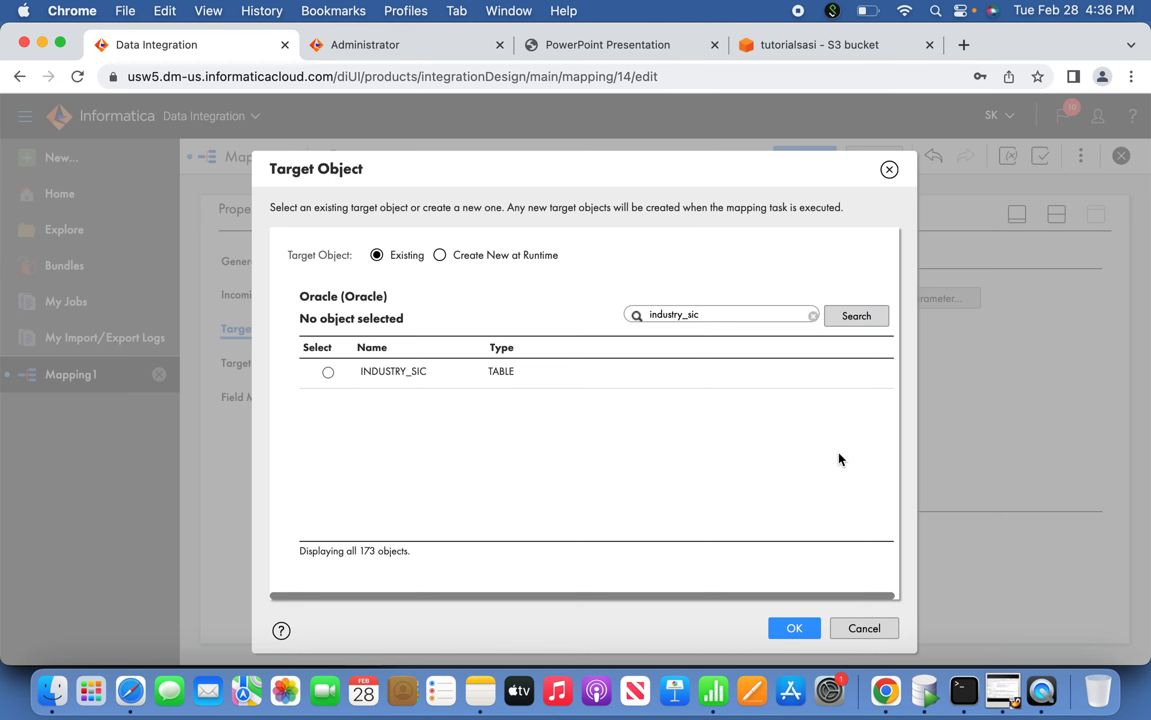
click(400, 372)
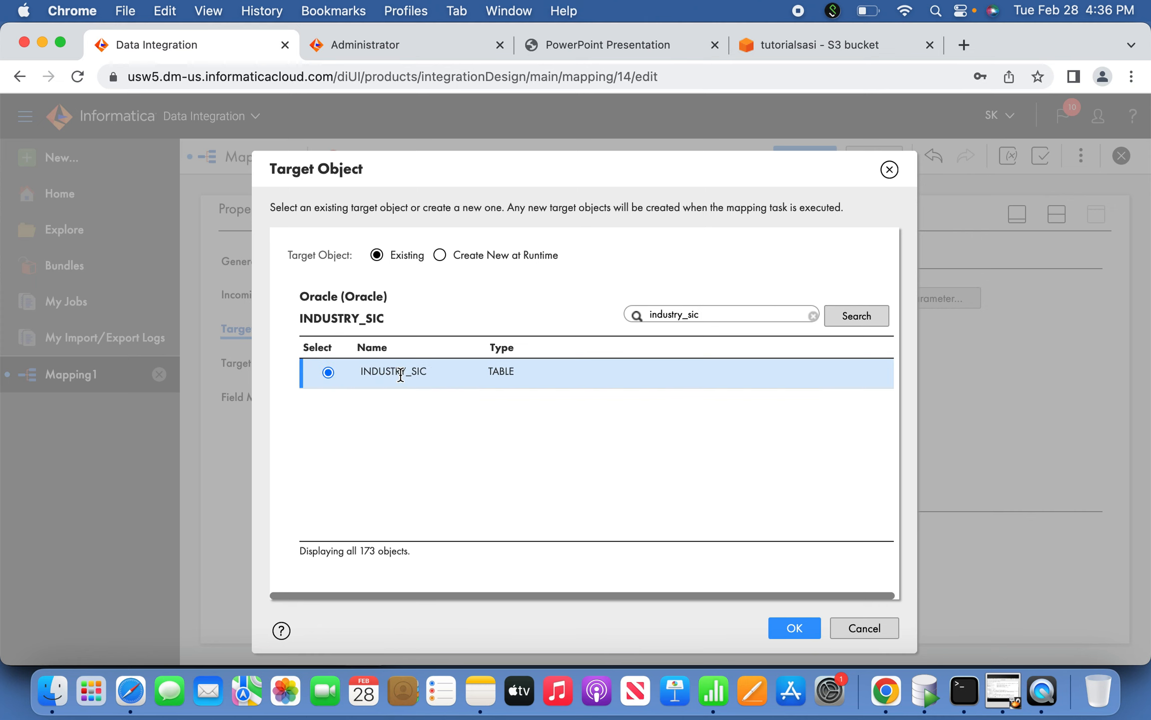
click(794, 628)
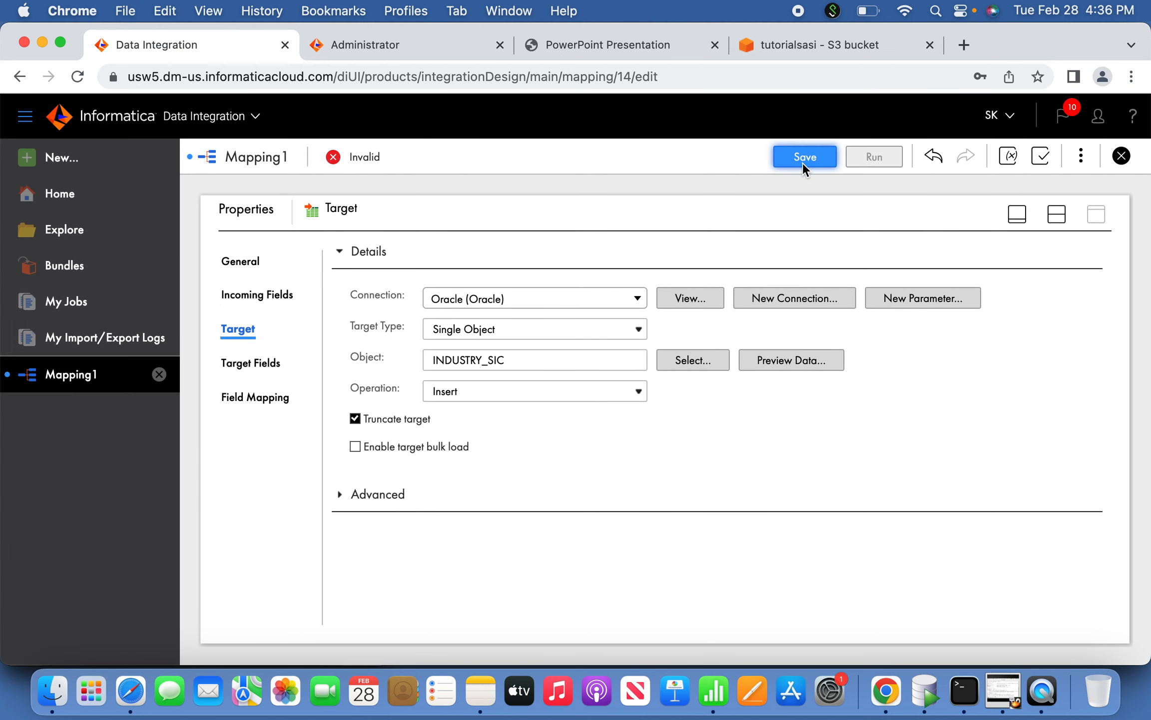
Map the target fields with Smart Map, map Description to SIC_DESC manually, and save the mapping.
click(255, 399)
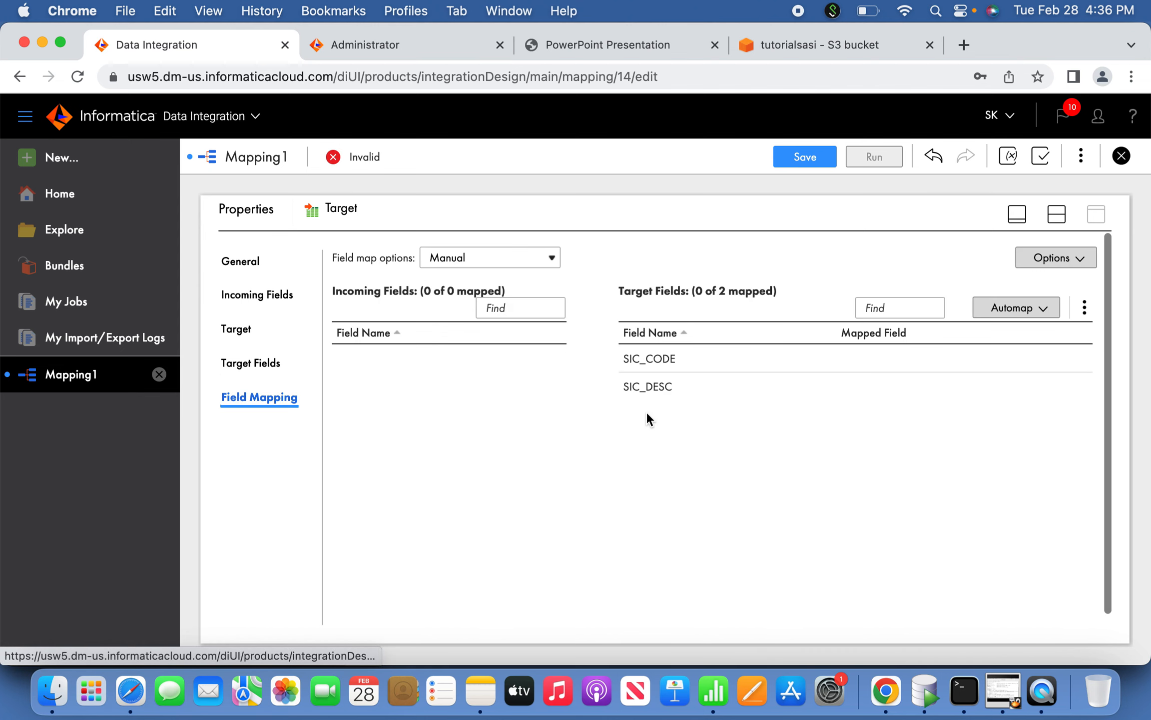
click(1041, 310)
click(984, 368)
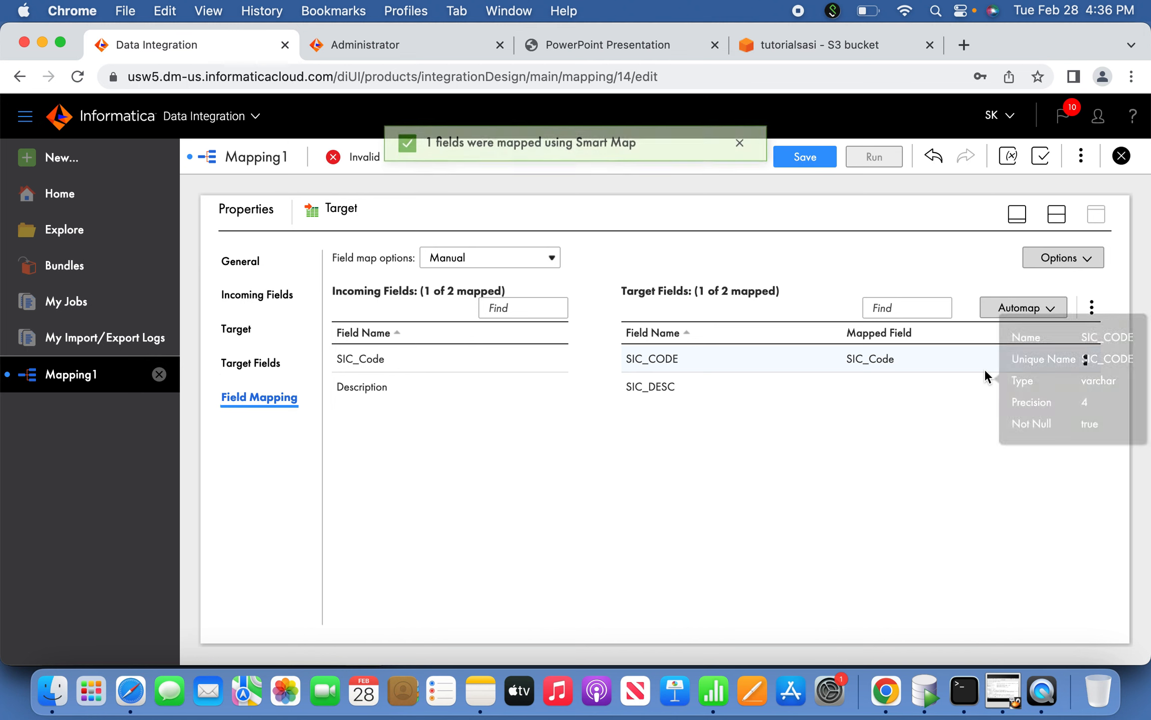
drag(387, 388, 673, 390)
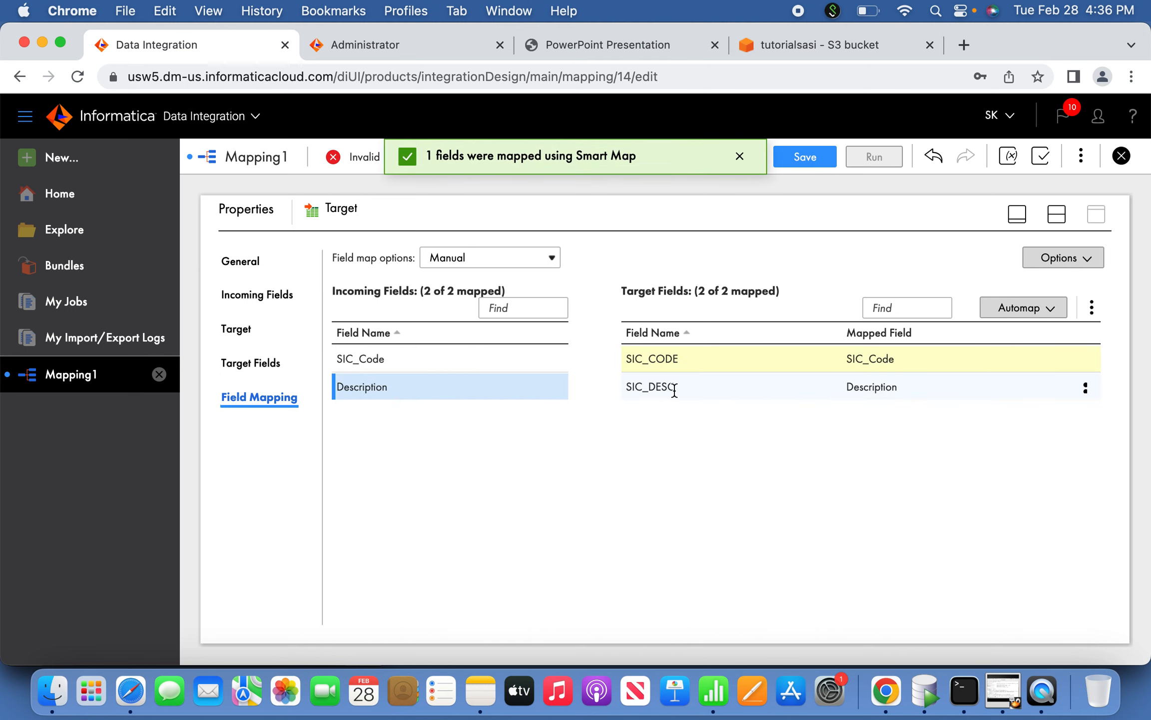
click(816, 160)
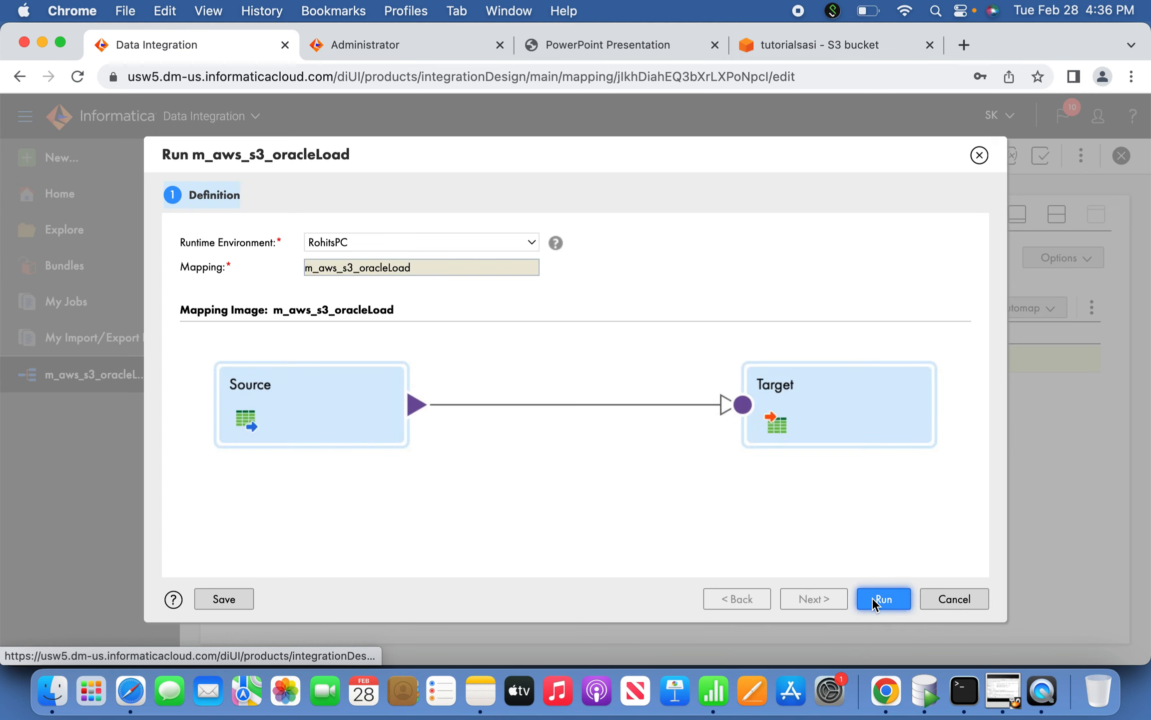
Run the m_aws_s3_oracleLoad mapping and refresh its entry in the job list until the job finishes.
click(873, 598)
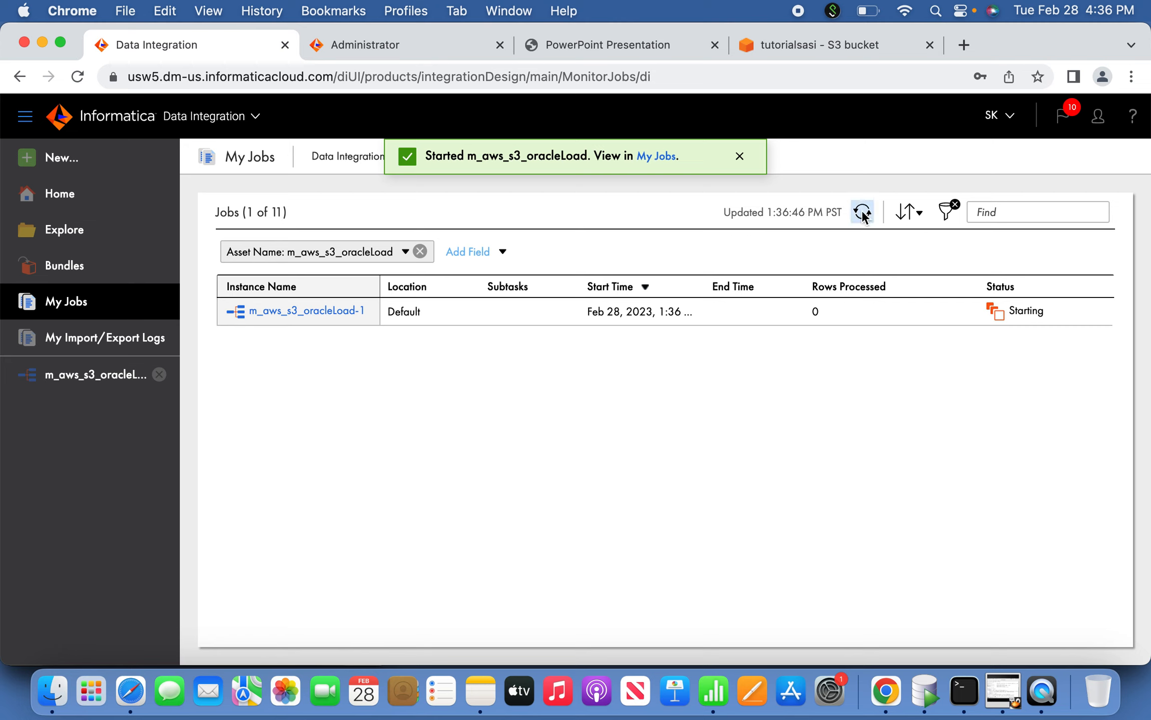
click(863, 213)
click(740, 156)
click(862, 212)
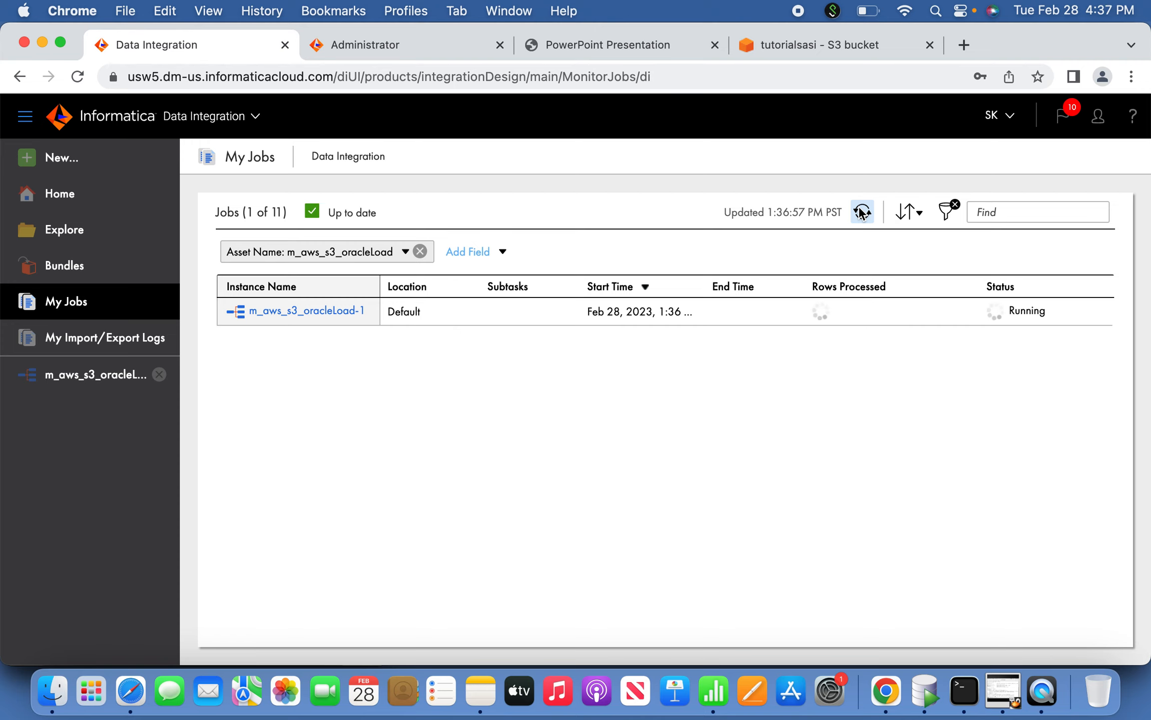
click(861, 212)
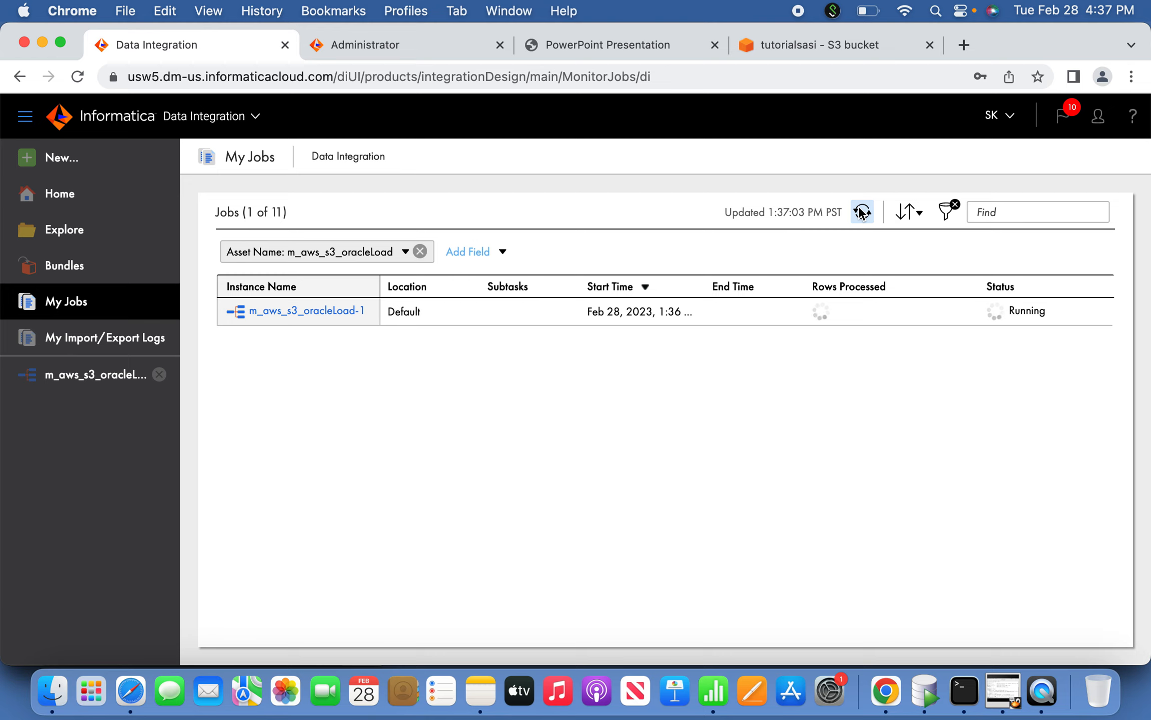
click(860, 212)
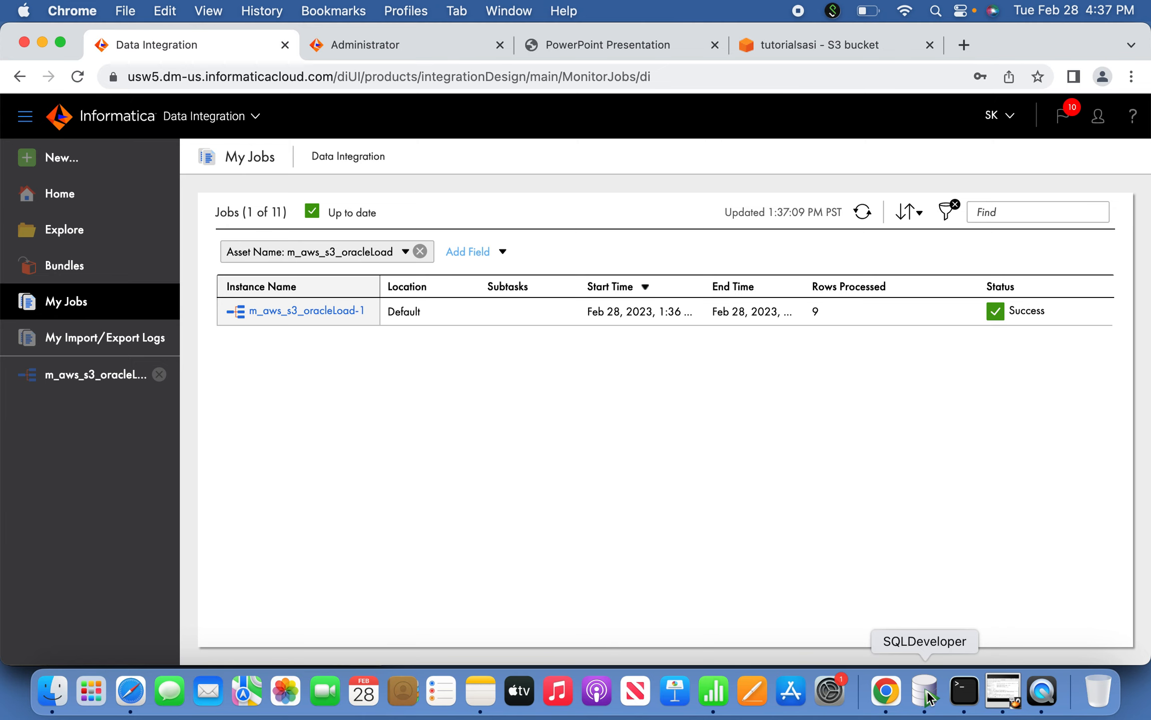
Switch to SQL Developer, rerun the query on industry_sic, and examine the loaded rows.
click(925, 694)
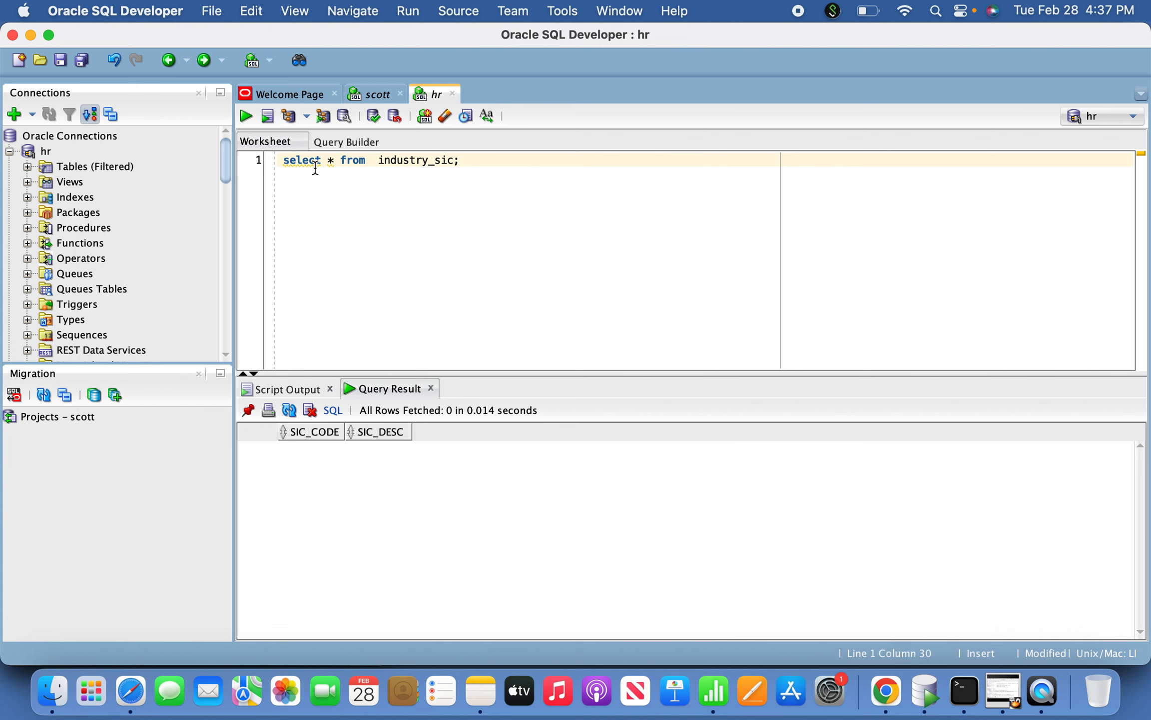
click(245, 122)
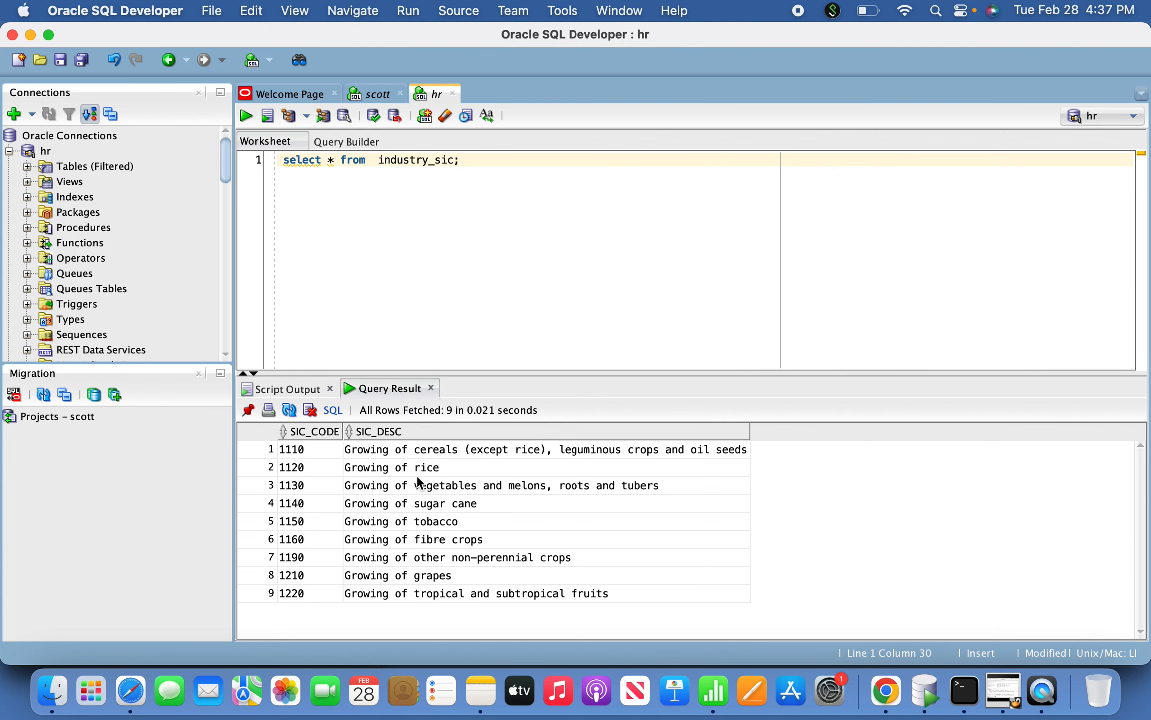
drag(313, 458, 348, 556)
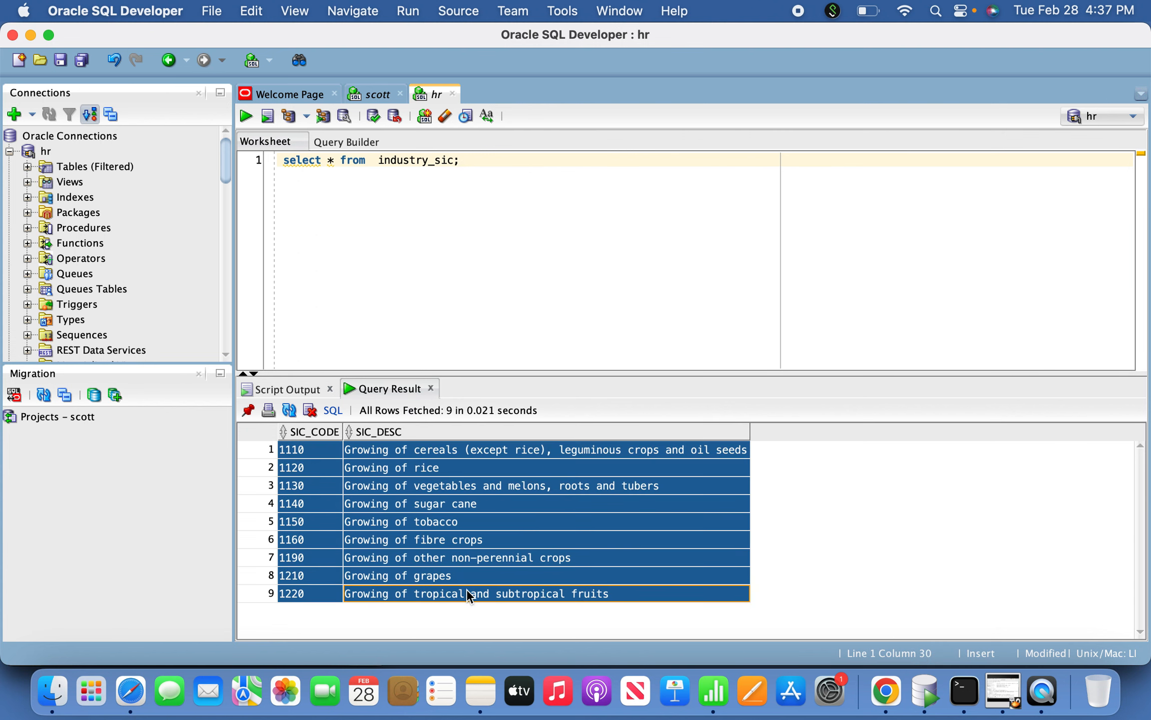